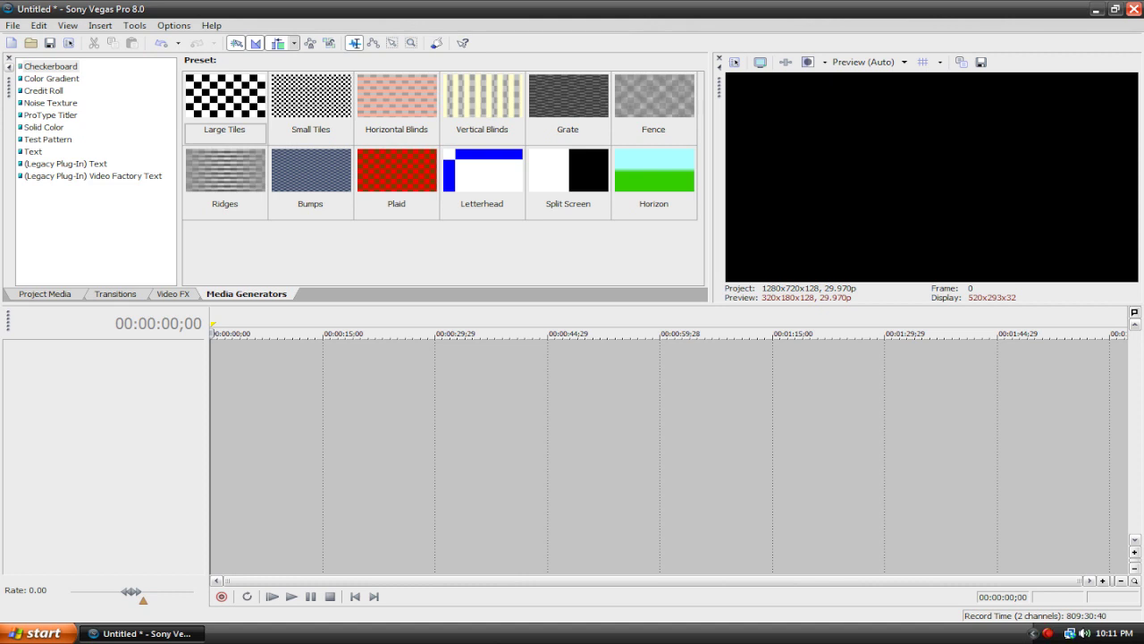
Import the Test Clip video from the Stock Footage folder and place it at the start of the timeline
left_click(13, 25)
mouse_move(88, 150)
left_click(237, 150)
double_click(498, 210)
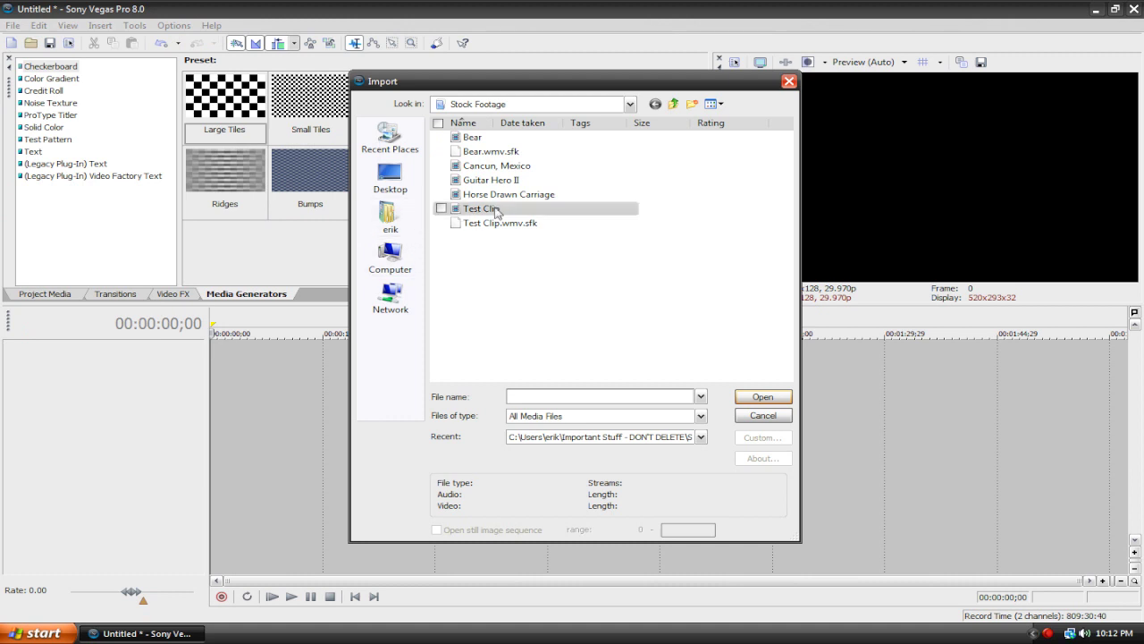
left_click_drag(150, 112, 234, 365)
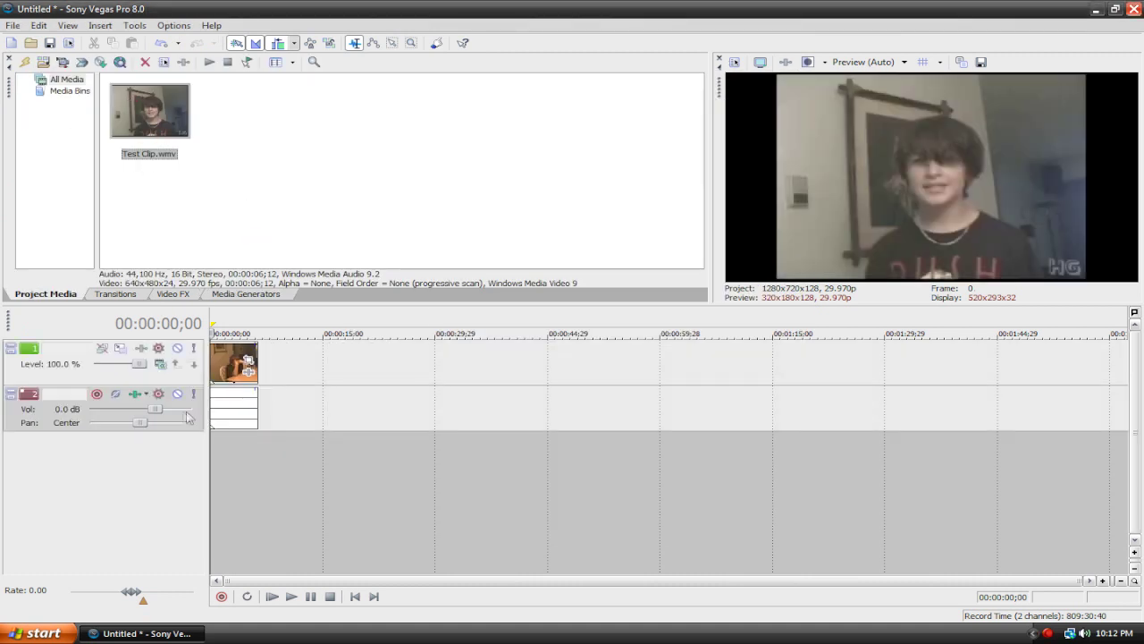
Delete the clip's audio track, keeping only the video track
left_click(11, 418)
key("Delete")
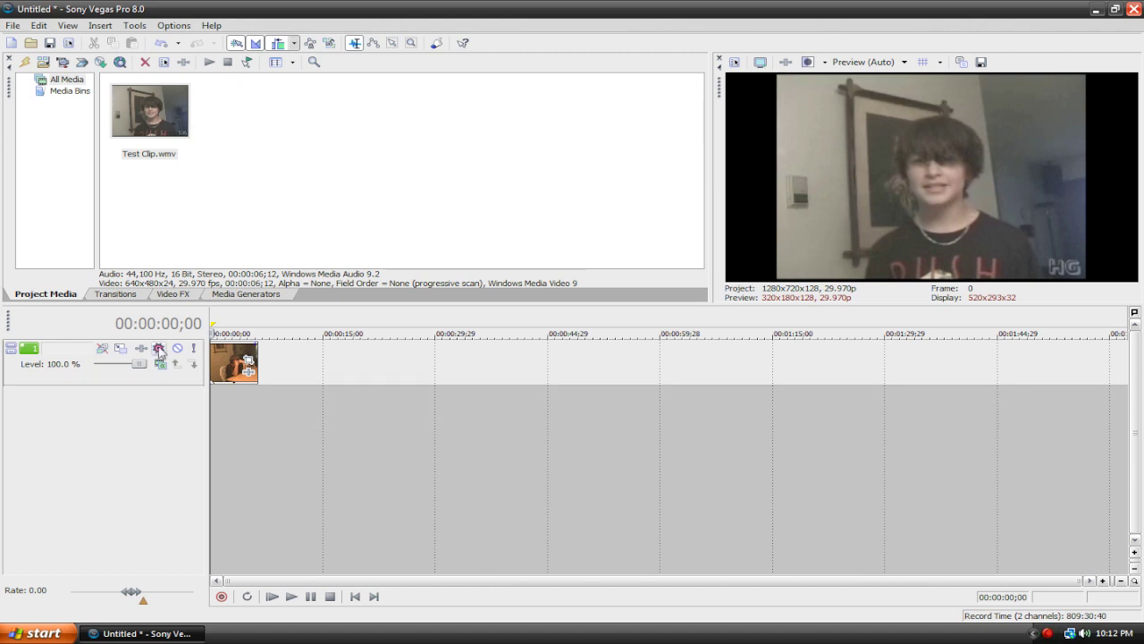
left_click(170, 380)
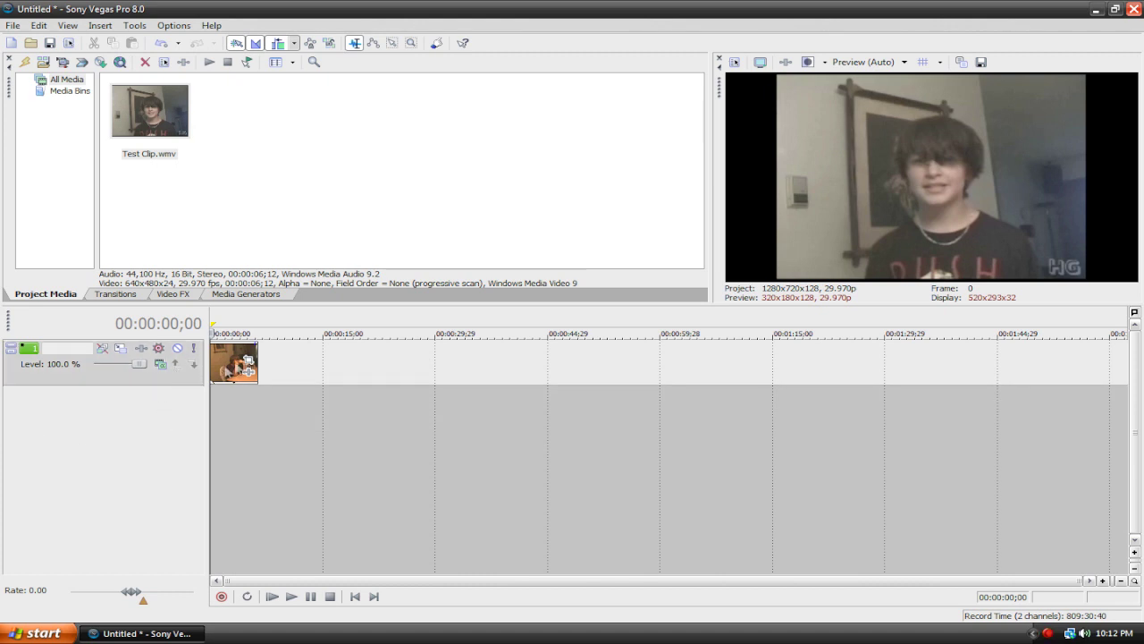
Apply the Color Corrector video effect with the Reset to None preset to the clip on the timeline
left_click(174, 295)
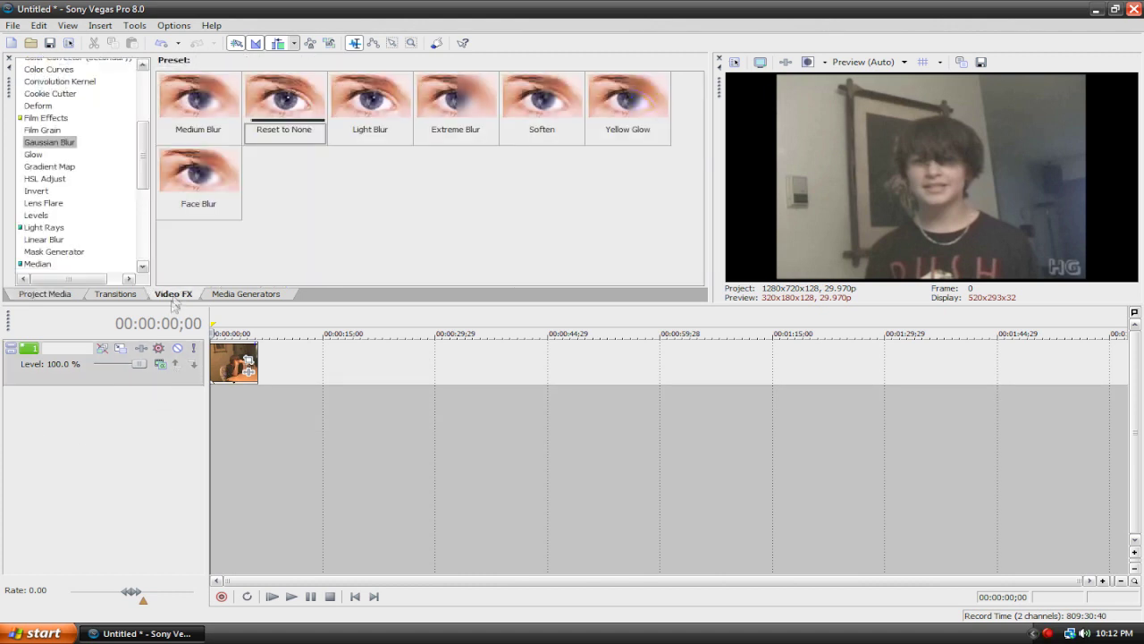
scroll(147, 159, "up", 2)
scroll(148, 156, "up", 1)
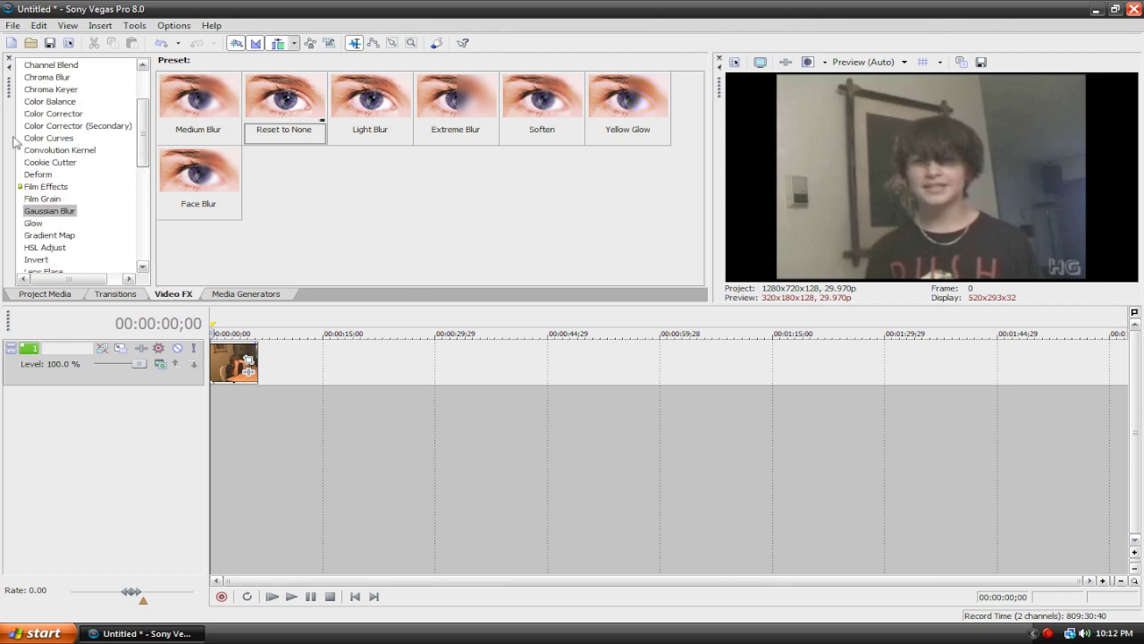
left_click(53, 114)
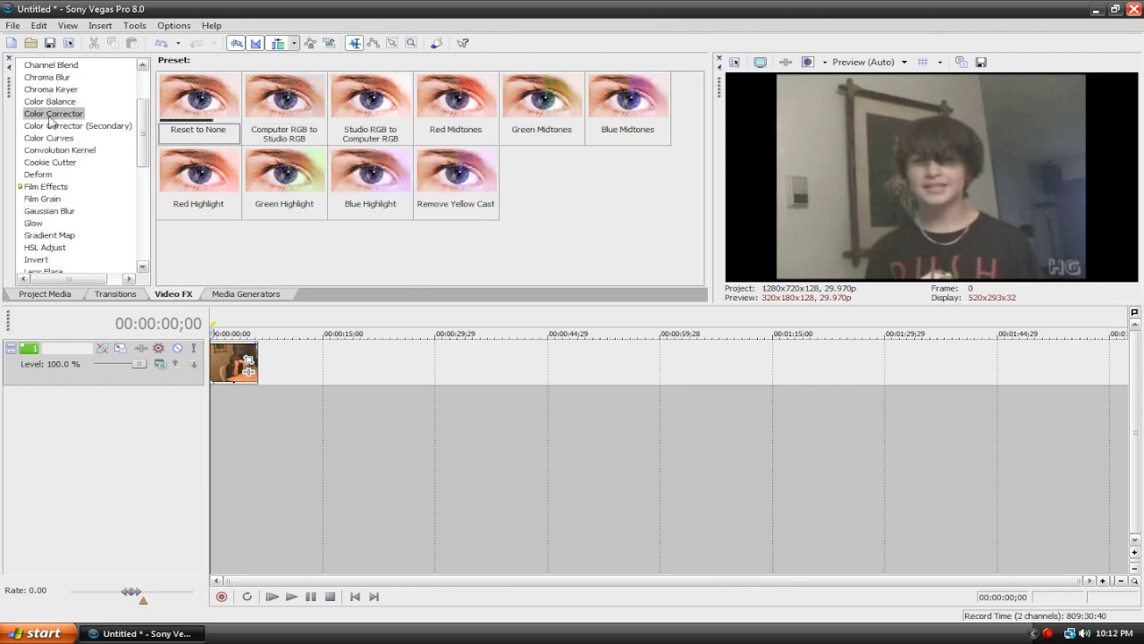
left_click_drag(198, 97, 234, 366)
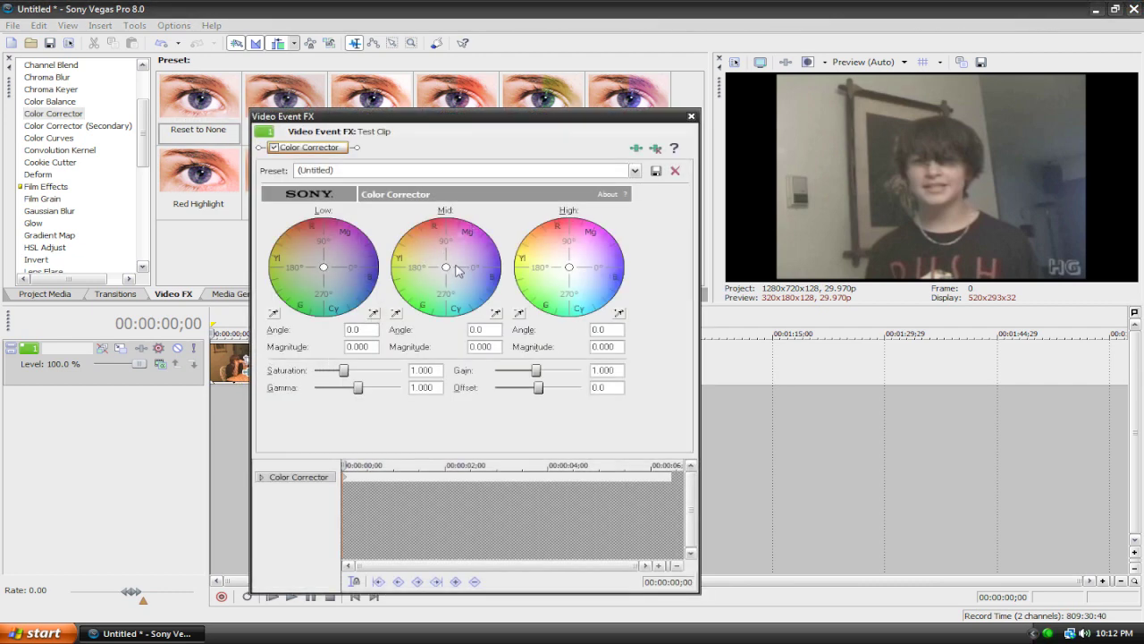
Shift the Color Corrector's midtones to angle 141.3 and magnitude 0.298, and compare the result using the split-screen preview
mouse_move(447, 267)
left_mouse_down()
mouse_move(427, 257)
mouse_move(438, 266)
left_mouse_up()
left_click(691, 116)
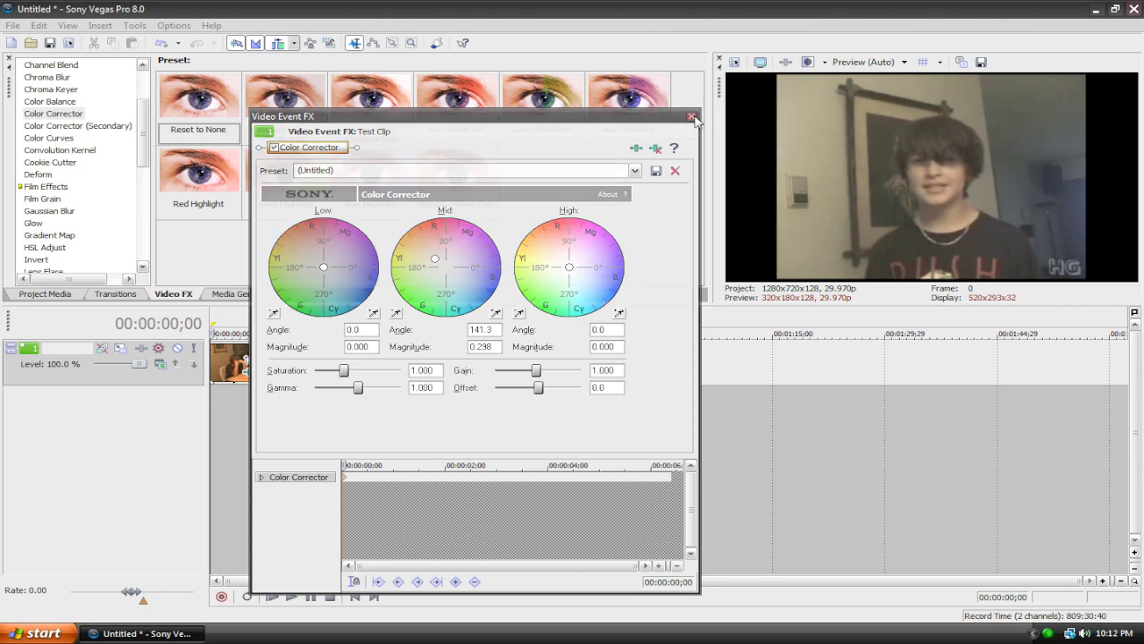
left_click(808, 61)
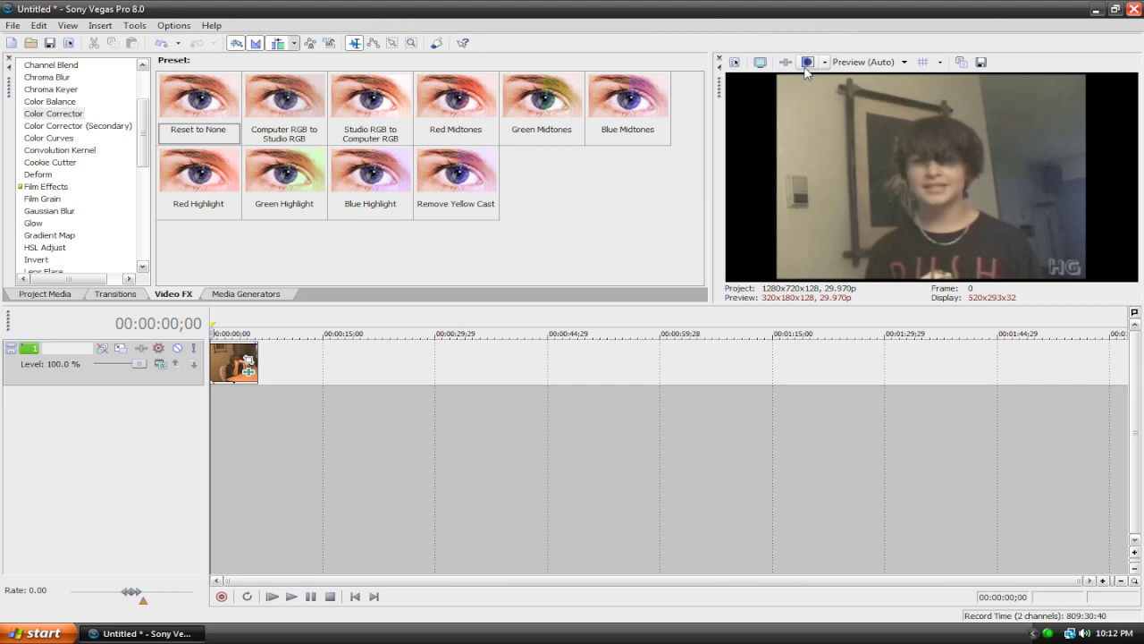
Duplicate the video track, select the clip on the upper copy, and return the playhead to the start
right_click(128, 381)
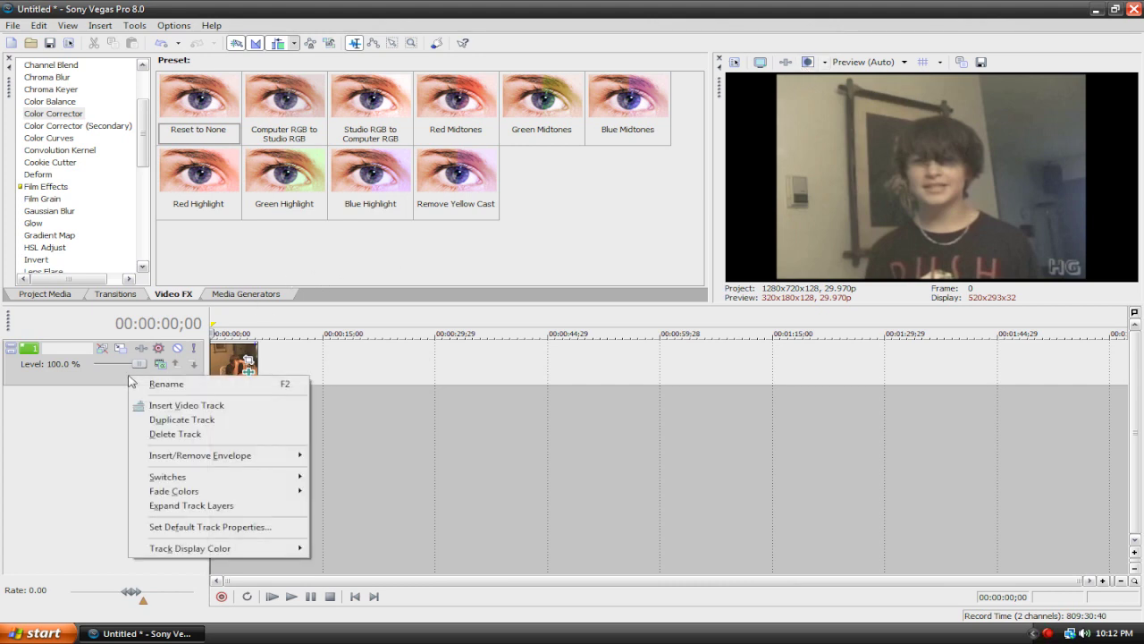
left_click(176, 420)
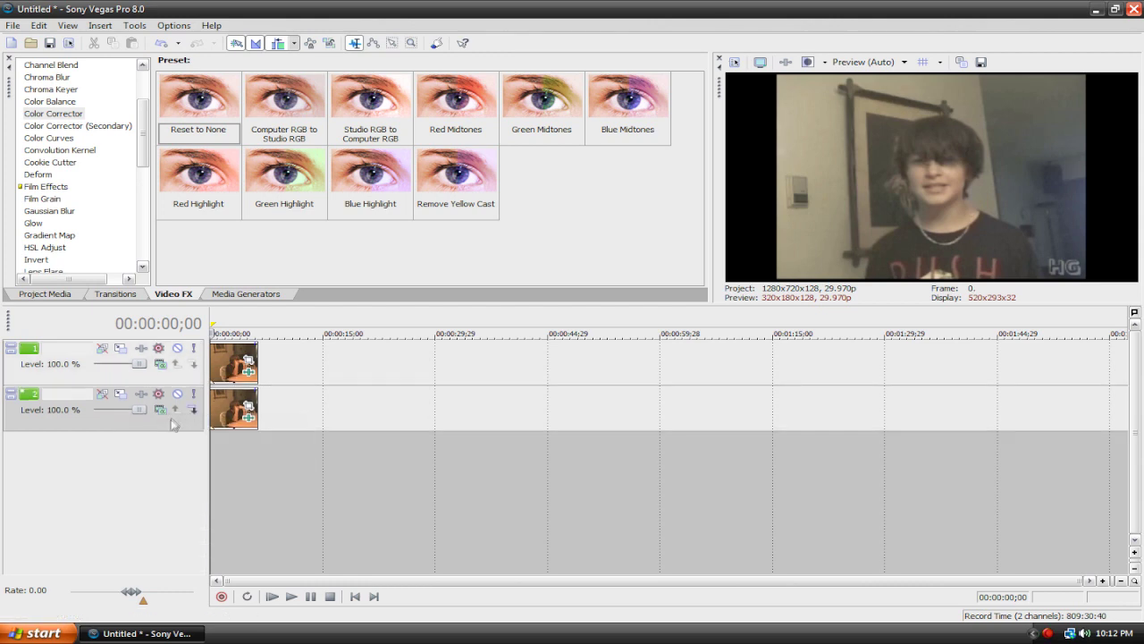
left_click(229, 367)
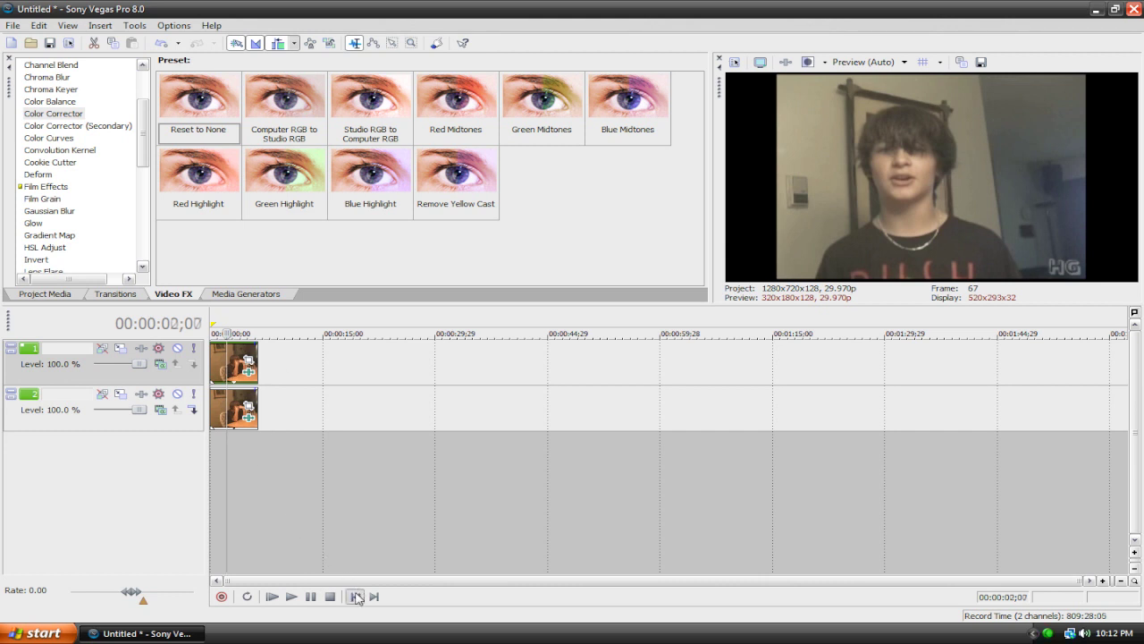
left_click(355, 596)
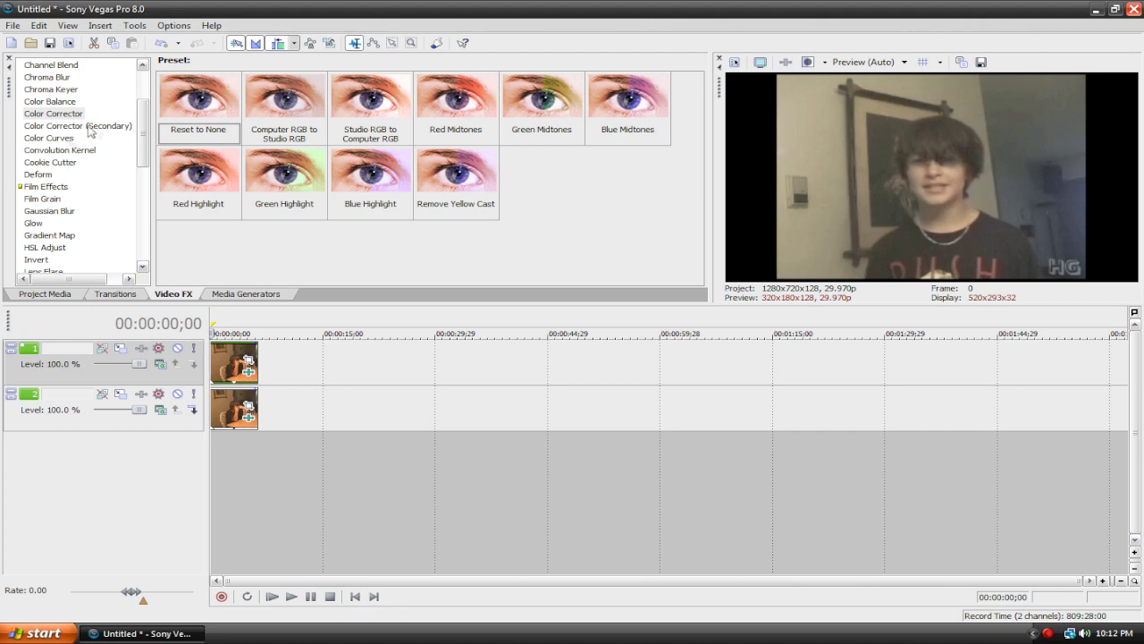
Apply the Cookie Cutter effect's Circle, Center preset to the clip on track 1, and solo that track
scroll(146, 136, "up", 1)
left_click(27, 196)
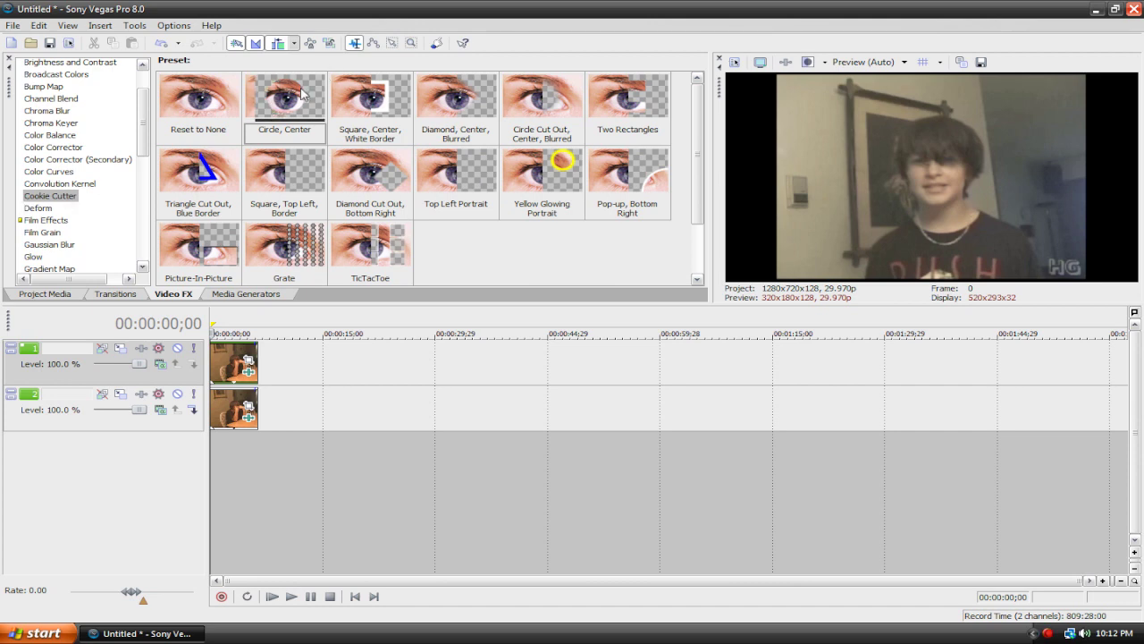
left_click_drag(304, 92, 238, 352)
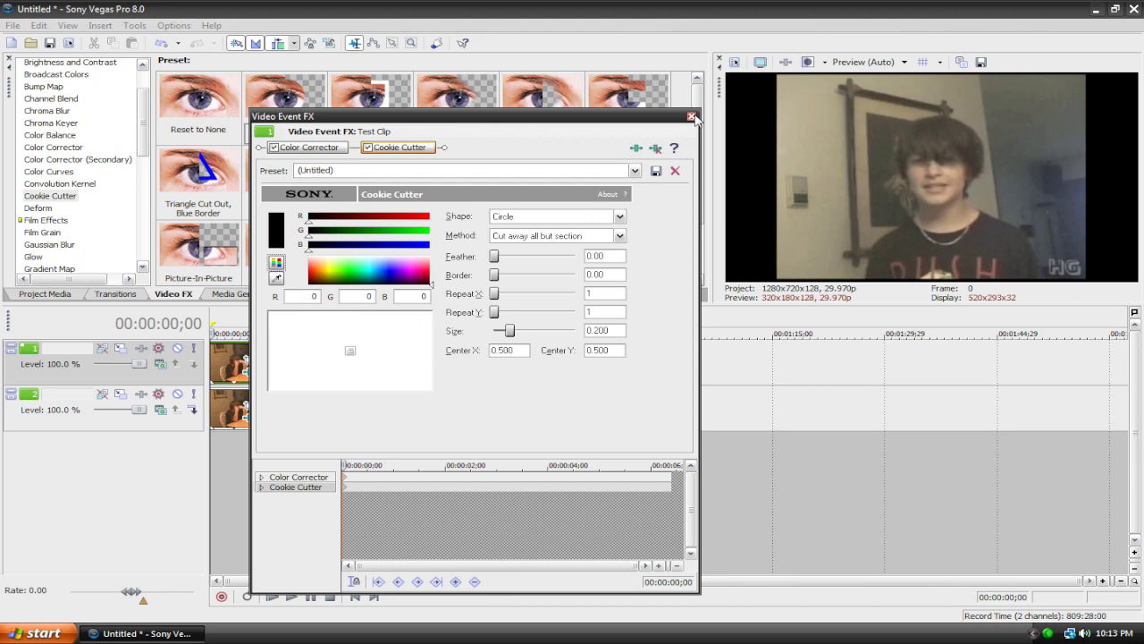
left_click(691, 117)
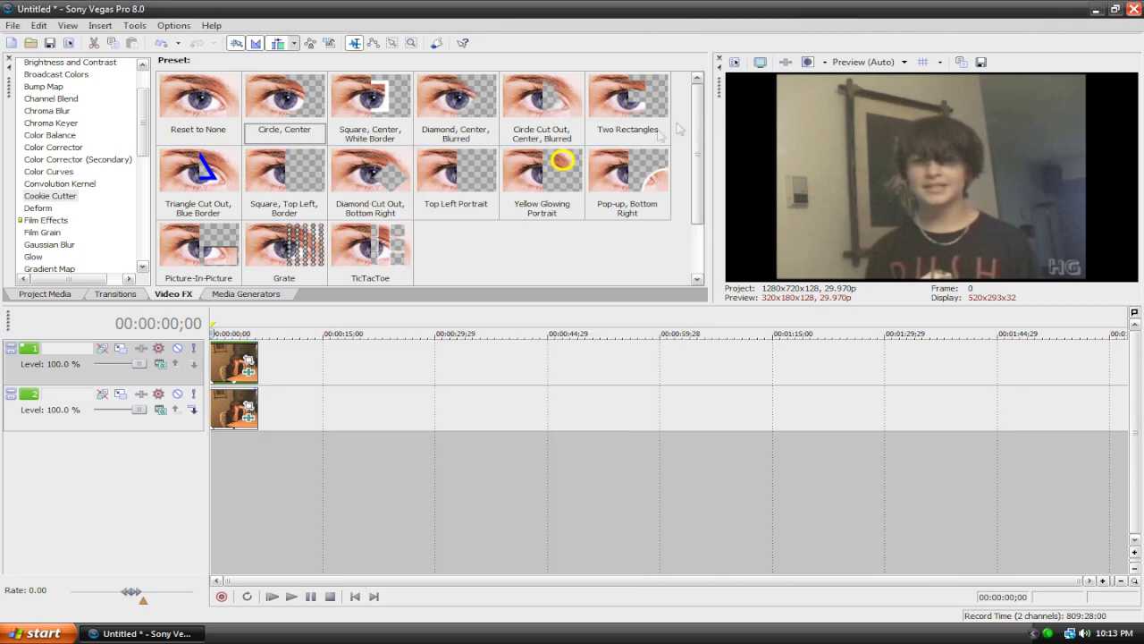
left_click(193, 352)
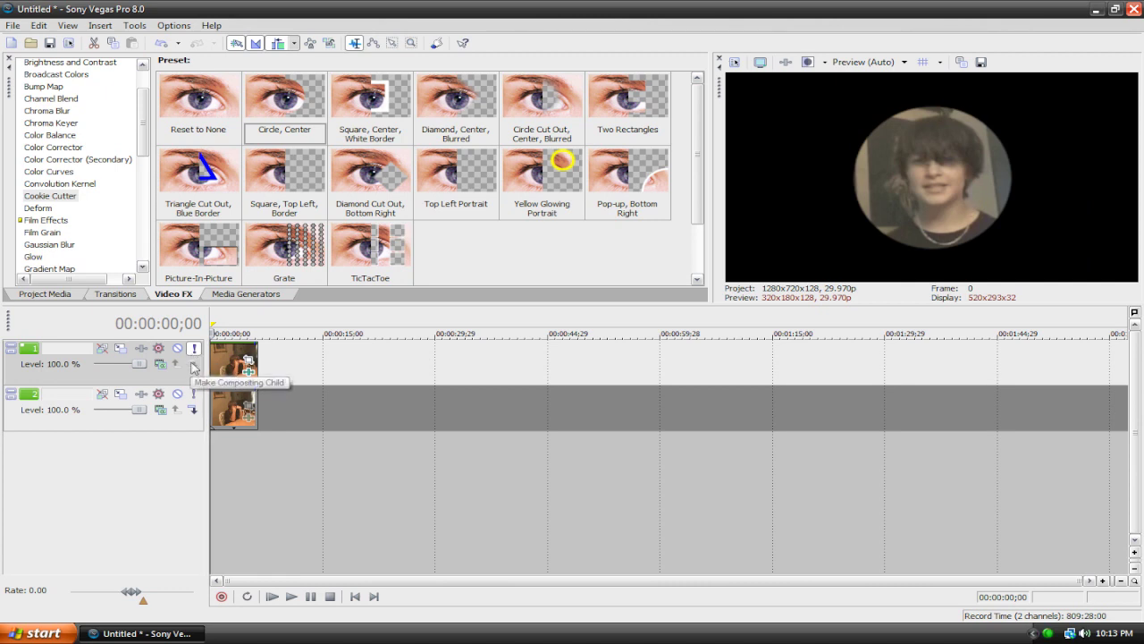
Fit the Cookie Cutter circle around the face with size 0.130, centre X 0.519 and centre Y 0.426
left_click(248, 371)
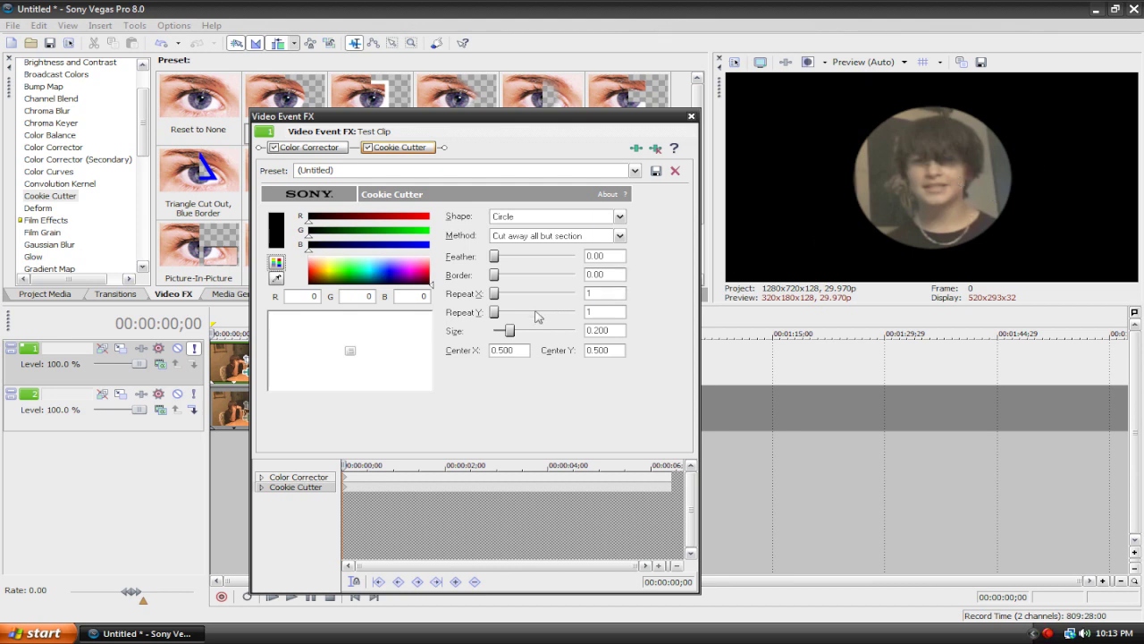
left_click_drag(510, 331, 507, 332)
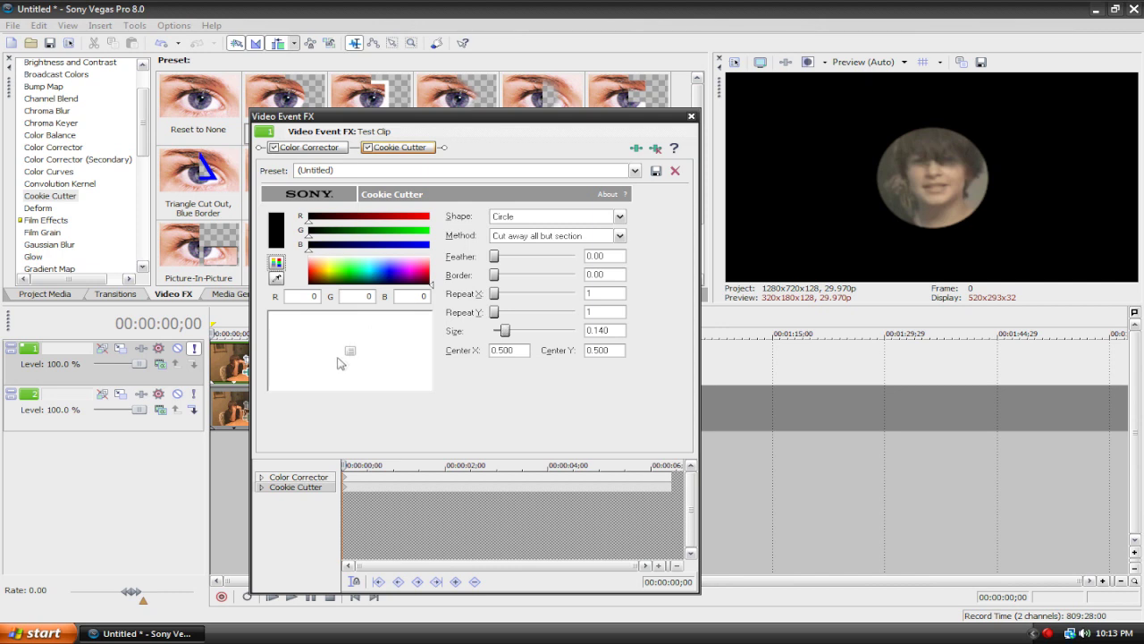
left_click_drag(349, 352, 352, 346)
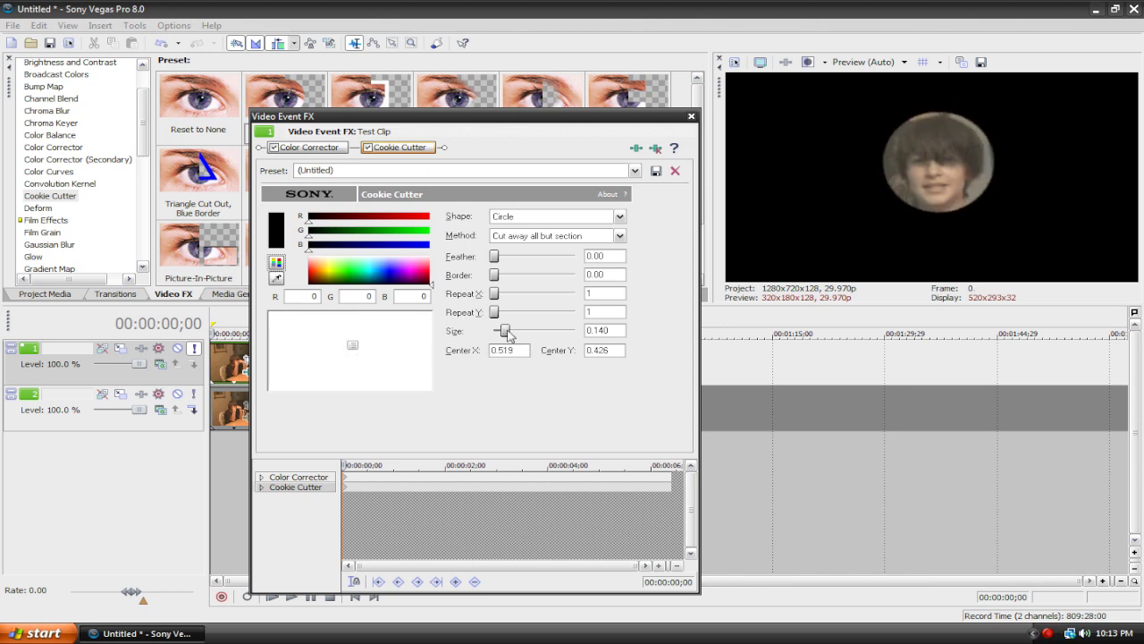
left_click_drag(507, 330, 506, 335)
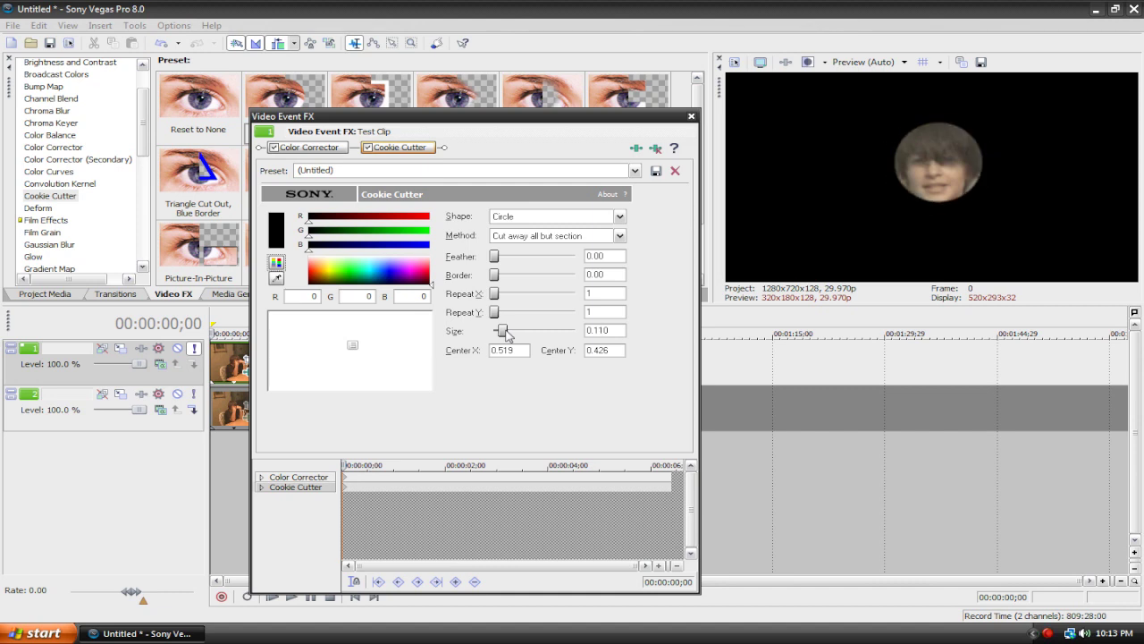
left_click_drag(506, 334, 508, 331)
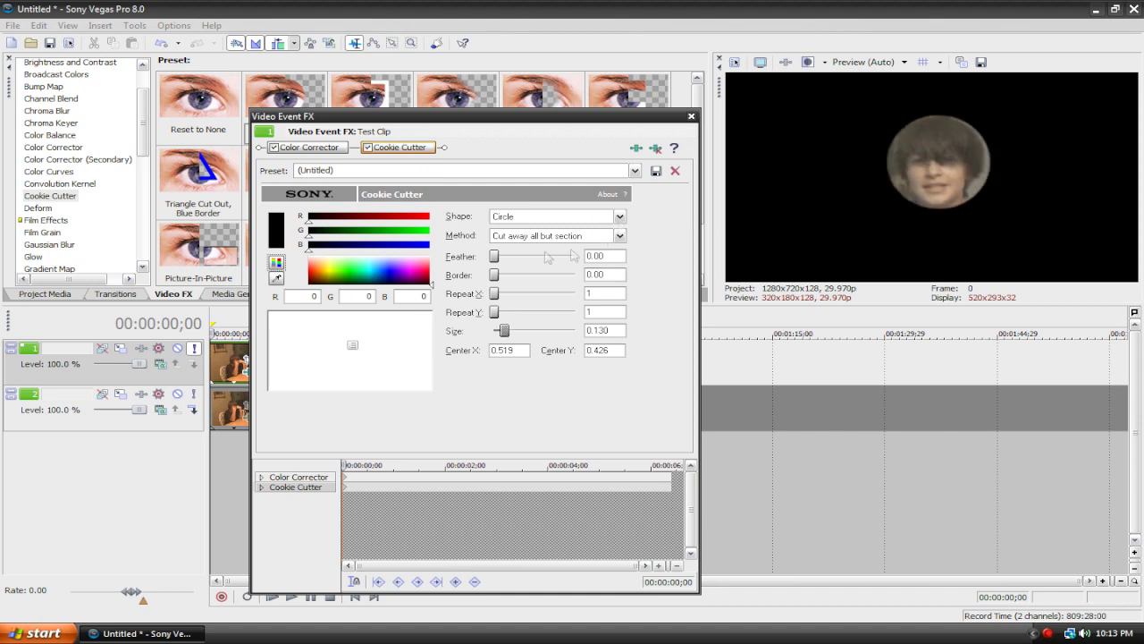
Soften the Cookie Cutter circle's edge with a feather of 0.10 and enlarge its size to 0.140
left_click_drag(494, 260, 498, 259)
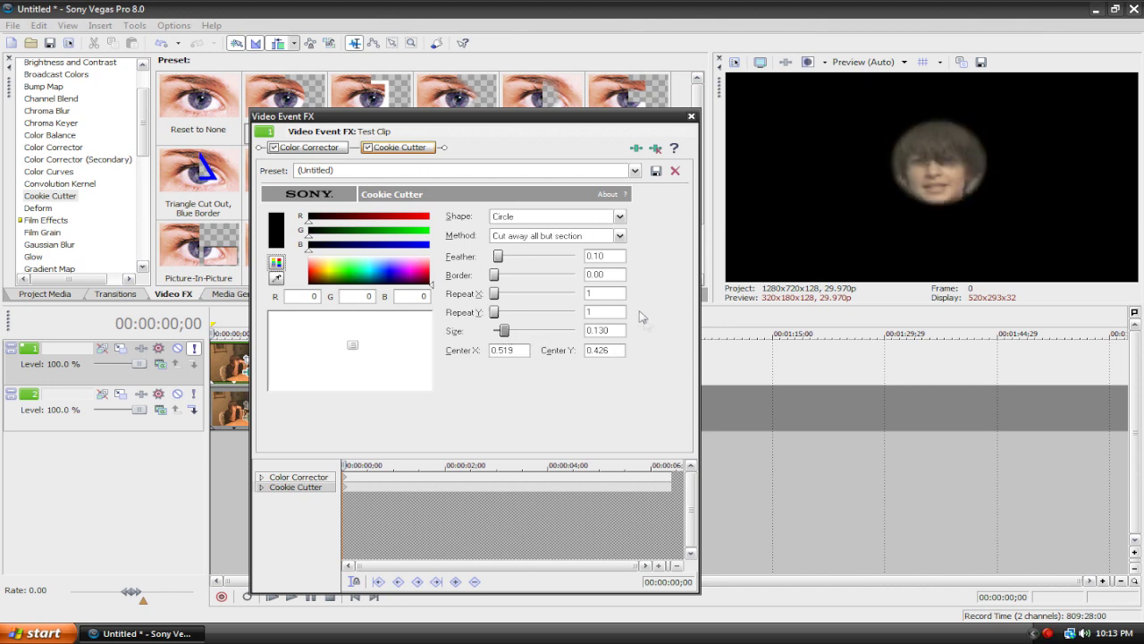
left_click_drag(501, 330, 505, 331)
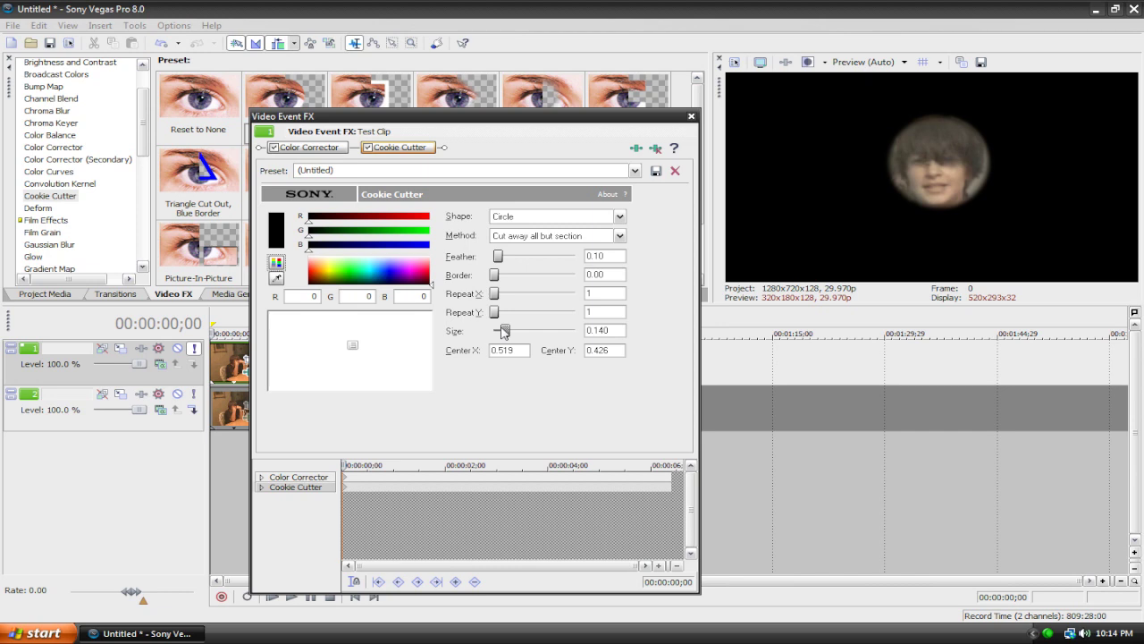
left_click(691, 118)
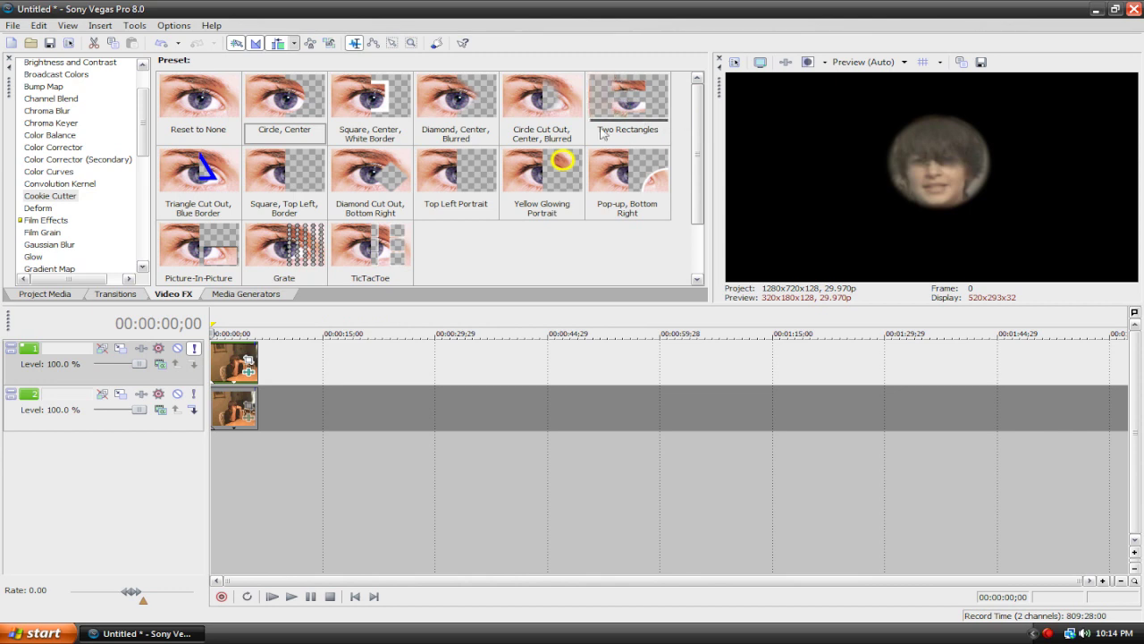
Add a Gaussian Blur from the Reset to None preset to track 1's clip, with horizontal range 0.070 and vertical range 0.020
mouse_move(143, 143)
left_mouse_down()
mouse_move(145, 211)
mouse_move(145, 122)
mouse_move(145, 148)
left_mouse_up()
left_click(49, 206)
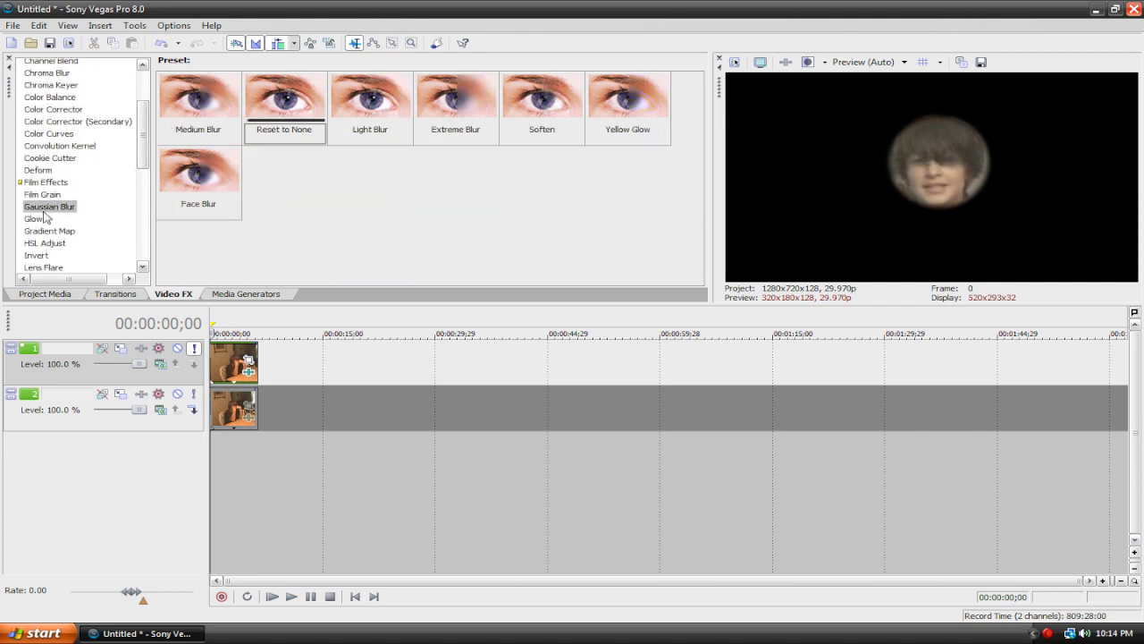
left_click_drag(298, 105, 233, 362)
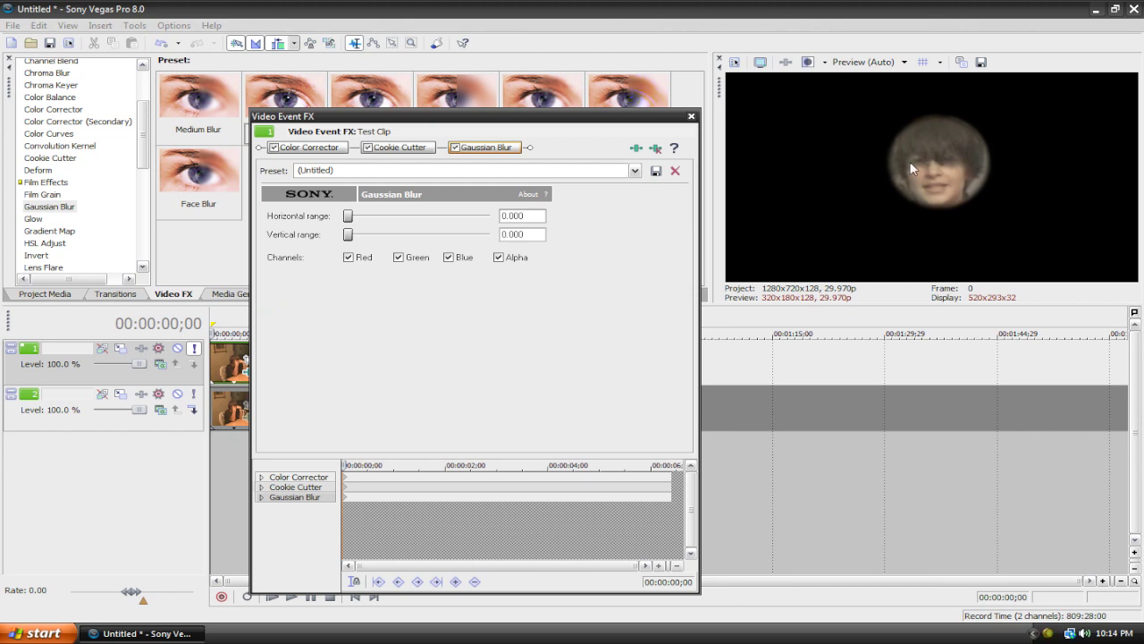
type("0.07")
key("Tab")
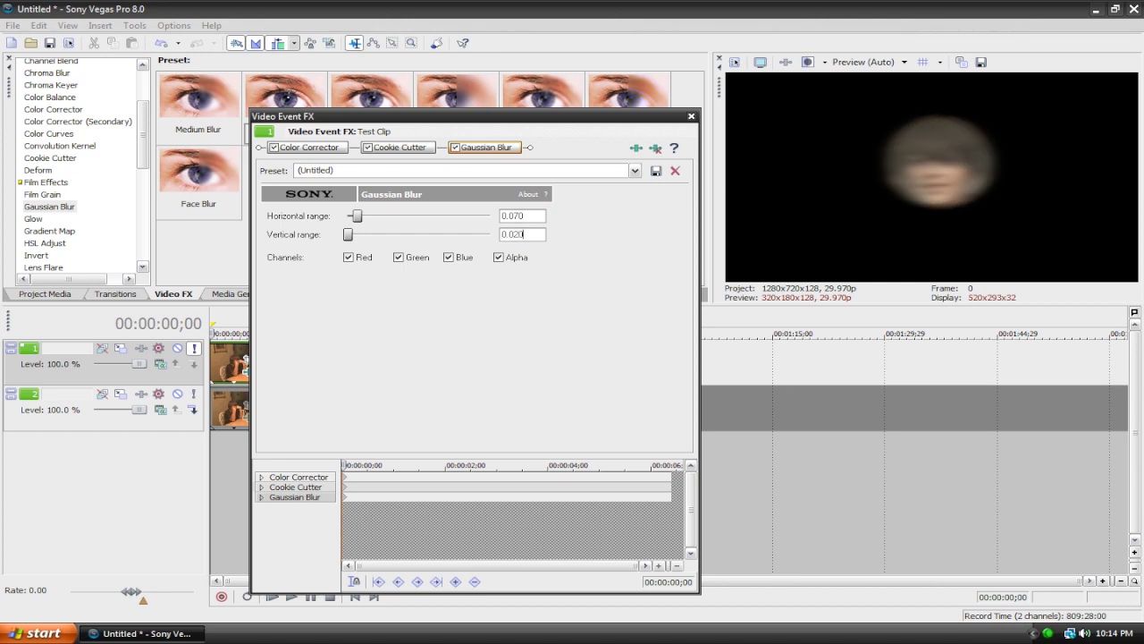
left_click(691, 116)
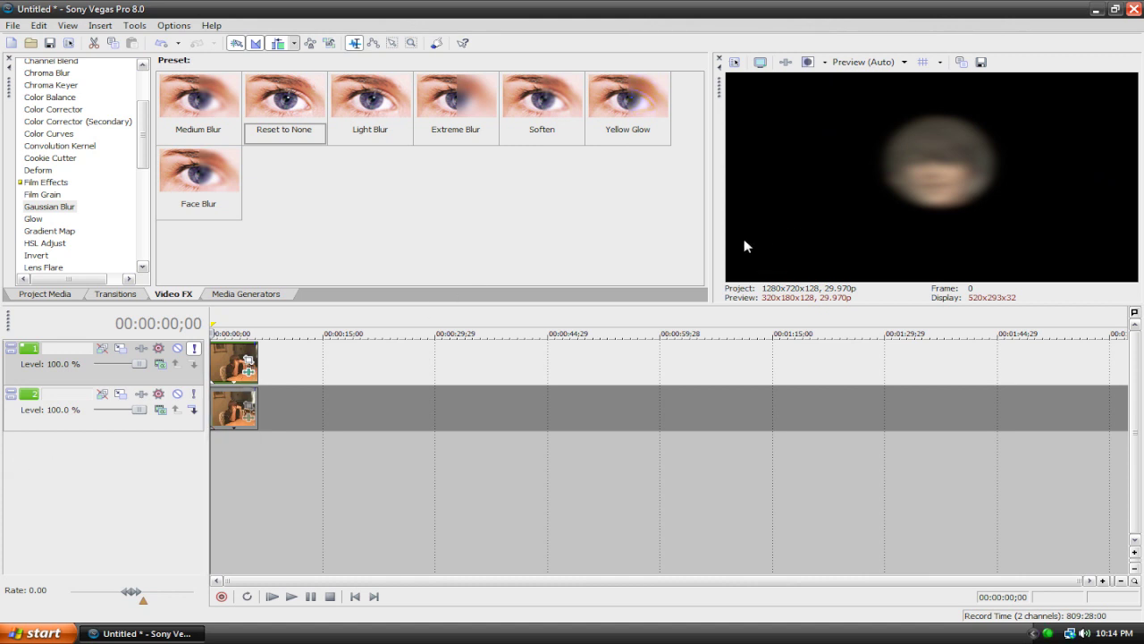
Review the Cookie Cutter settings in the effects chain of track 1's clip
left_click(248, 374)
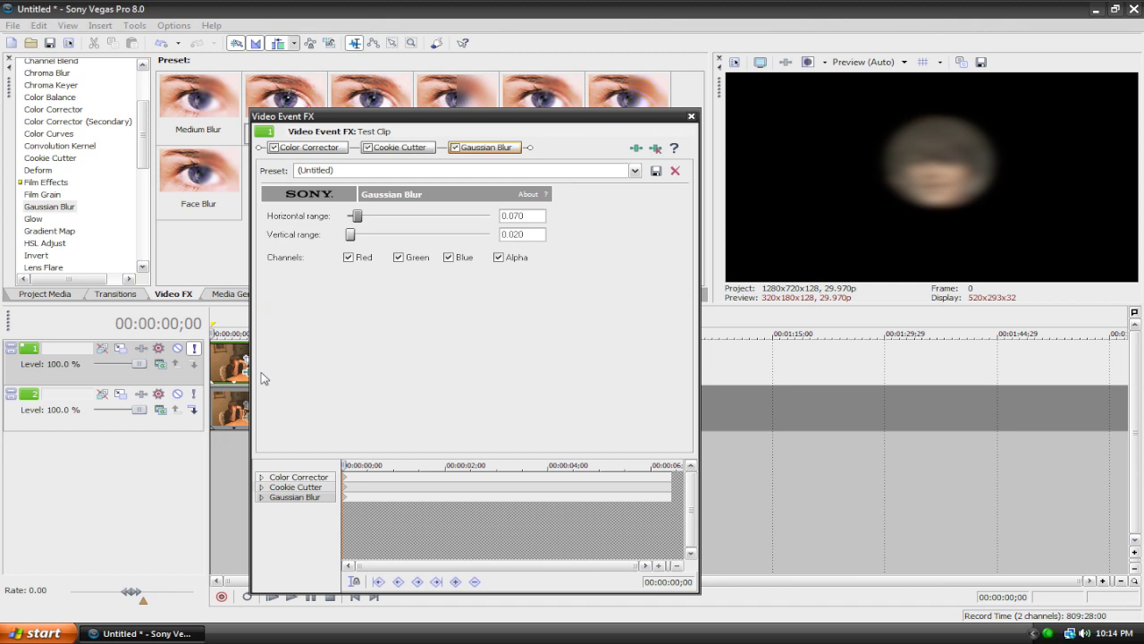
left_click(394, 149)
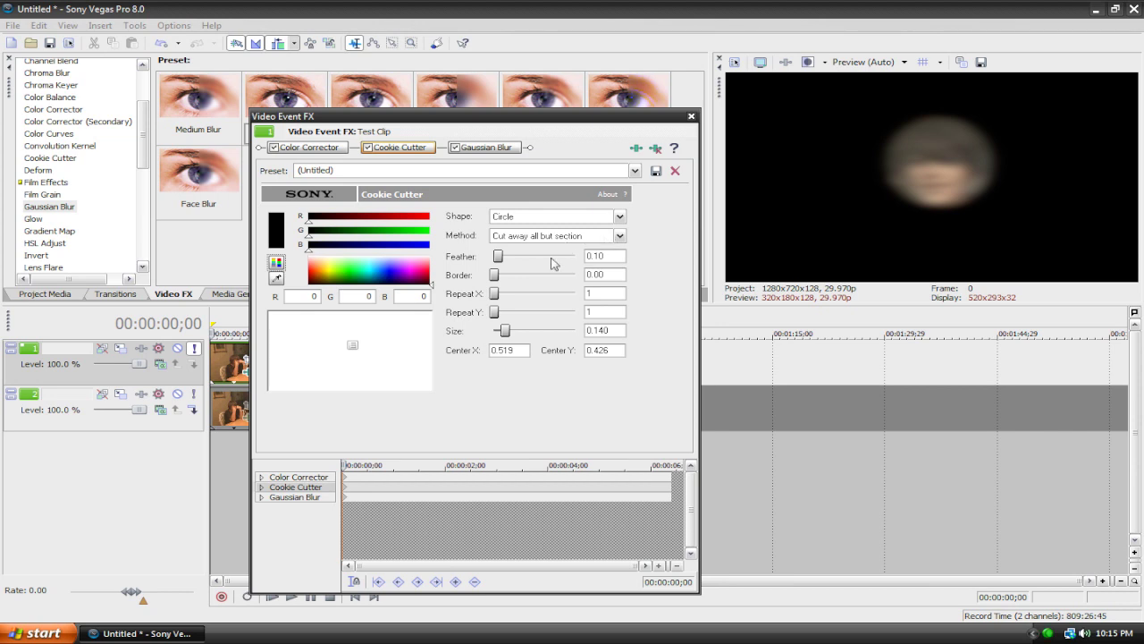
left_click(691, 116)
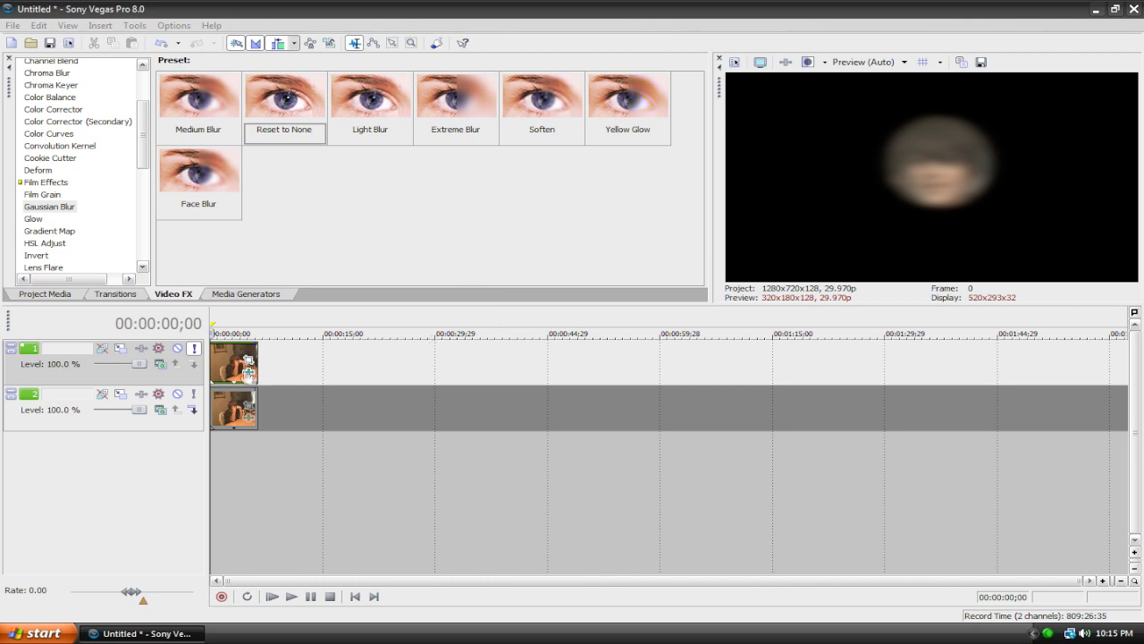
left_click(250, 369)
key("alt+F4")
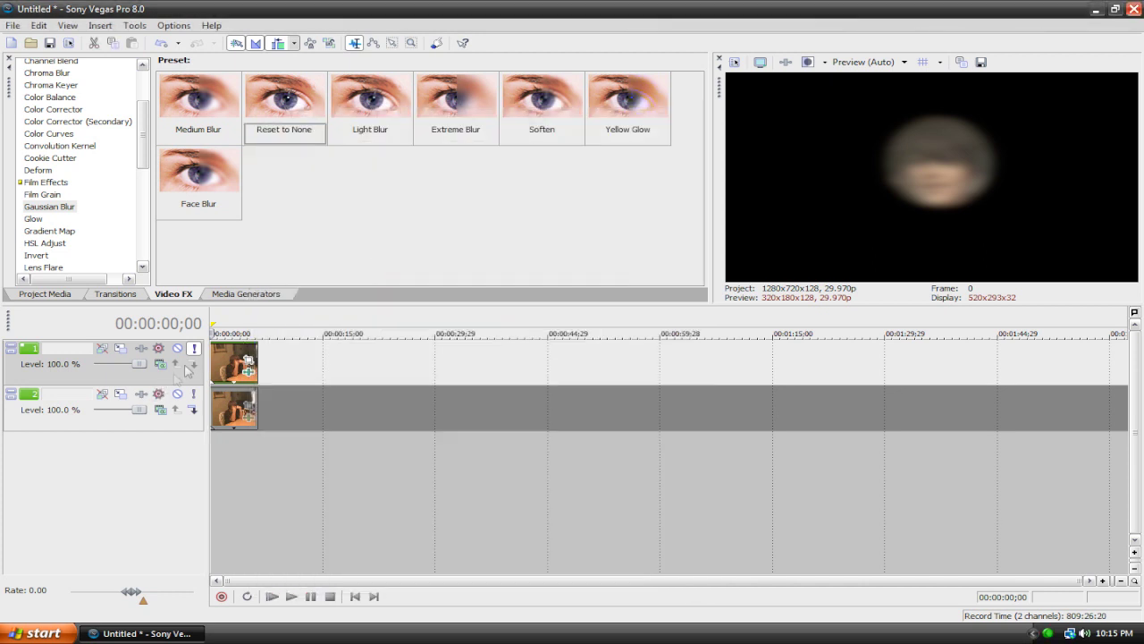
Unsolo track 1 so that the blurred face is composited over the full clip on track 2
left_click(194, 349)
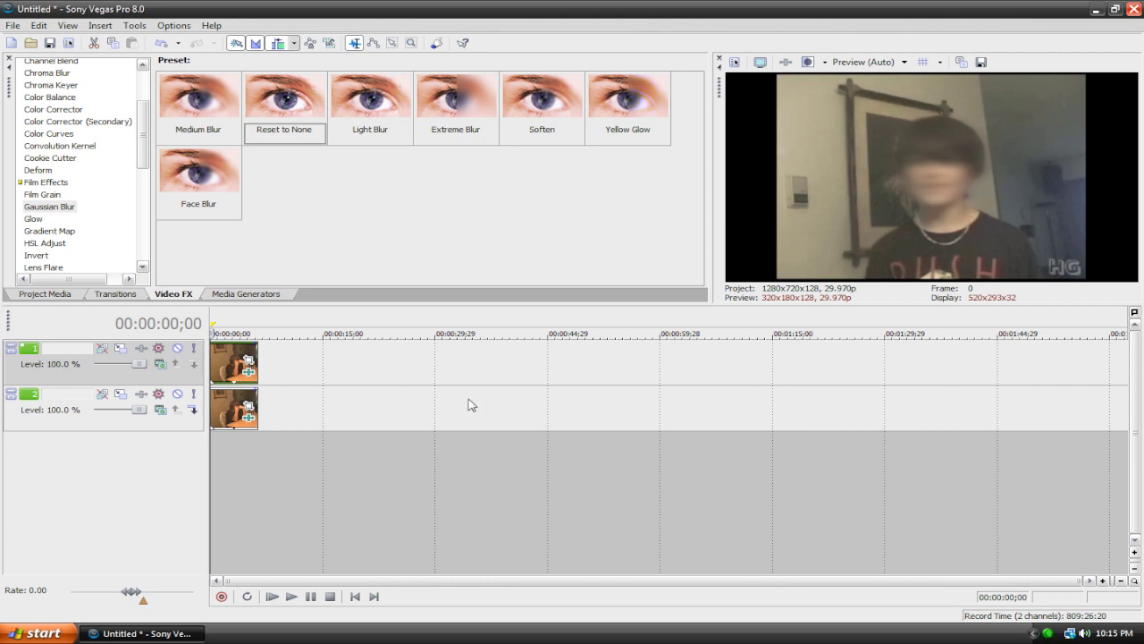
Solo track 1 to view the blurred cutout on its own, and unsolo it again
left_click(192, 348)
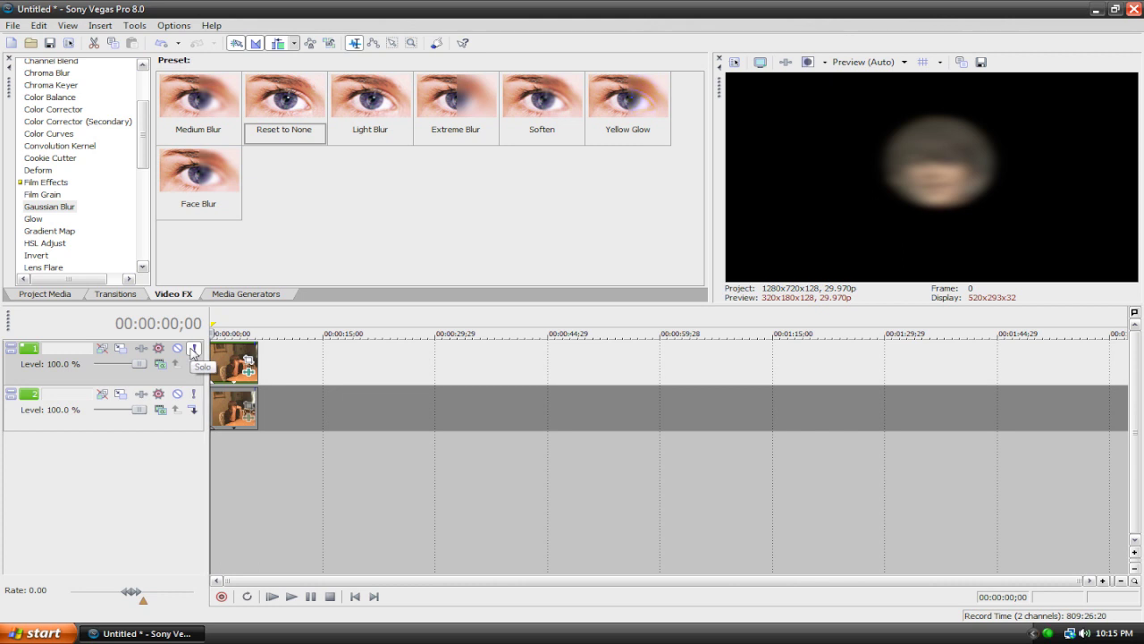
left_click(192, 349)
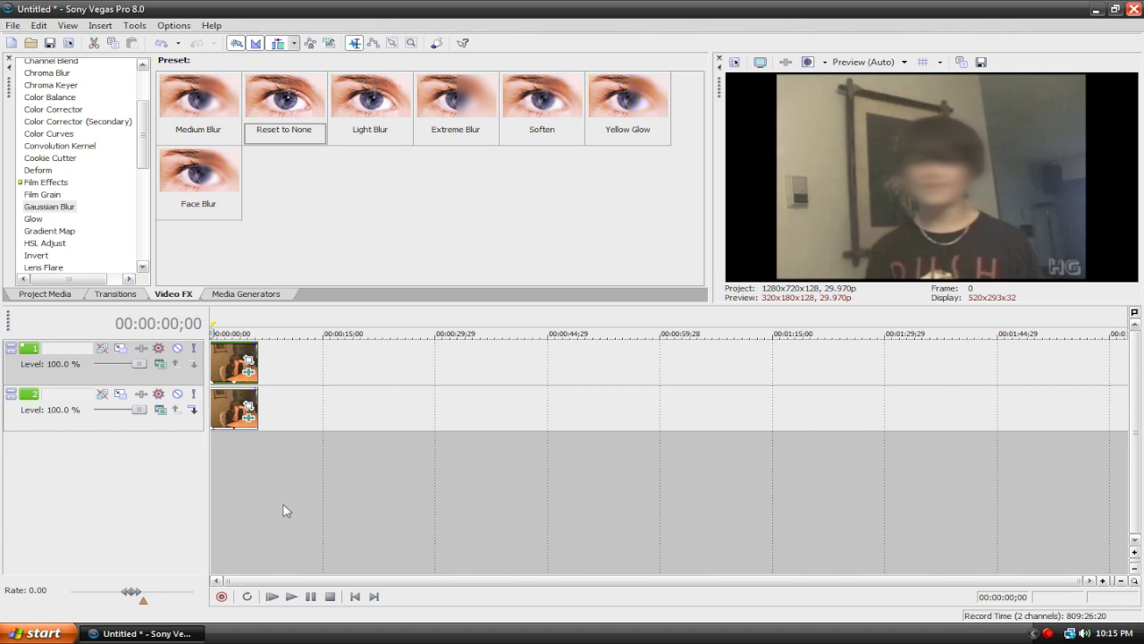
Step frame by frame through about the first second of the timeline to examine the blur's position relative to the face
scroll(288, 510, "up", 3)
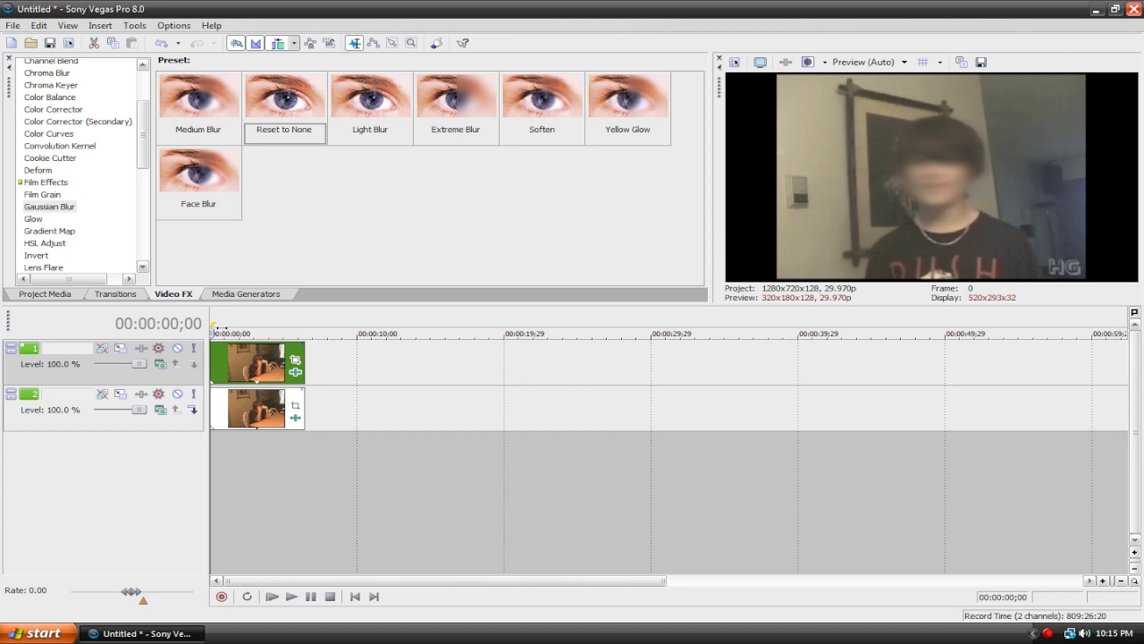
left_click(227, 329)
key("Left")
key("Left")
key("Left")
key("Left")
key("Left")
key("Left")
key("Left")
key("Left")
key("Left")
key("Left")
key("Left")
key("Left")
key("Left")
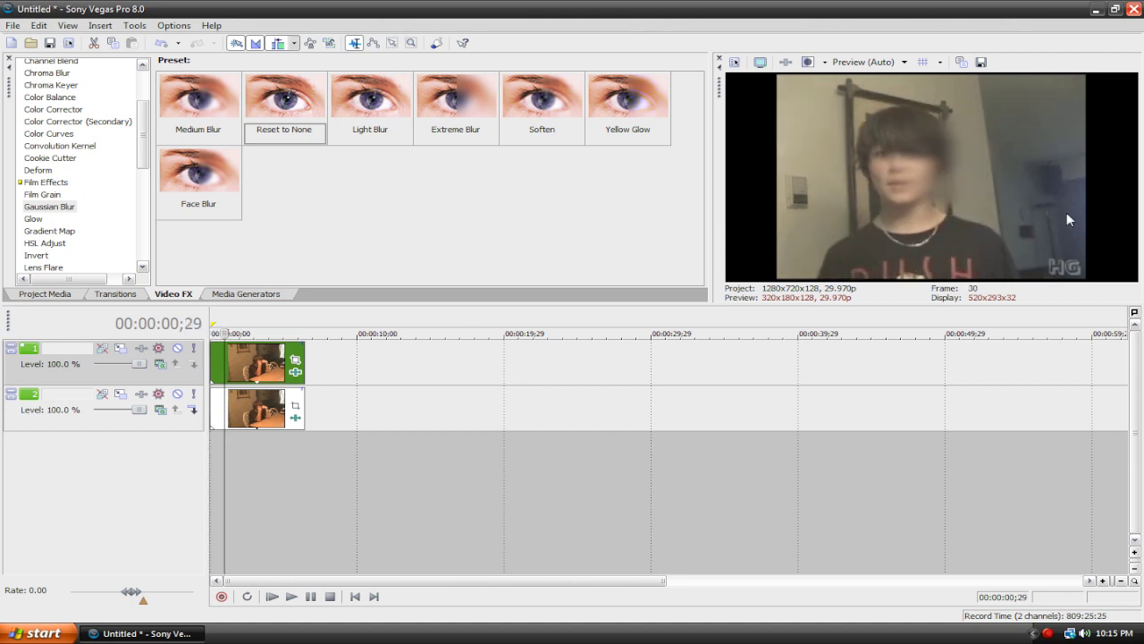
key("Left")
key("Left")
key("Left")
key("Left")
key("Left")
key("Left")
key("Left")
key("Left")
key("Left")
key("Left")
key("Left")
key("Left")
key("Left")
key("Left")
key("Left")
key("Left")
key("Left")
key("Left")
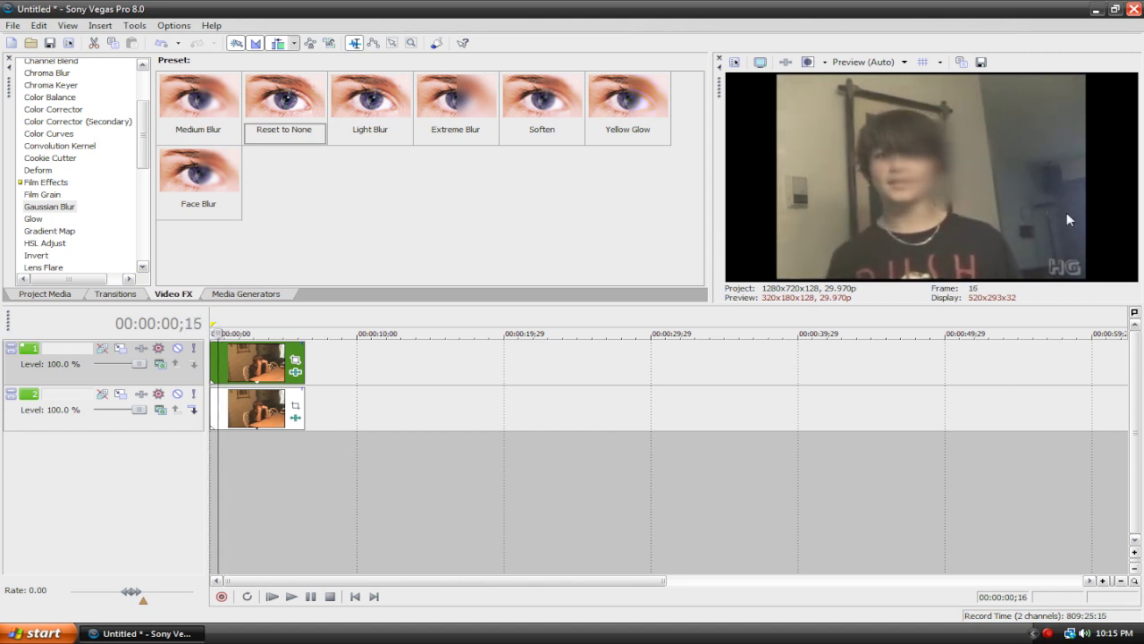
key("Right")
key("Right")
key("Right")
key("Right")
key("Right")
key("Right")
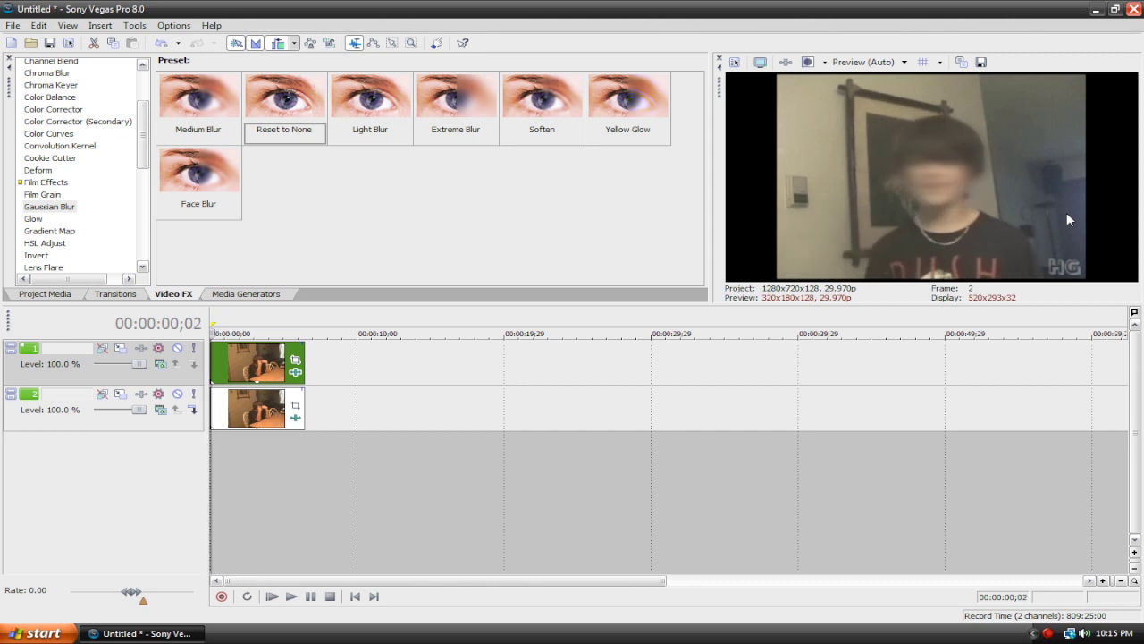
key("Right")
key("Right")
key("Right")
key("Right")
key("Right")
key("Right")
key("Right")
key("Right")
key("Right")
key("Right")
key("Right")
key("Right")
key("Right")
key("Right")
key("Right")
key("Right")
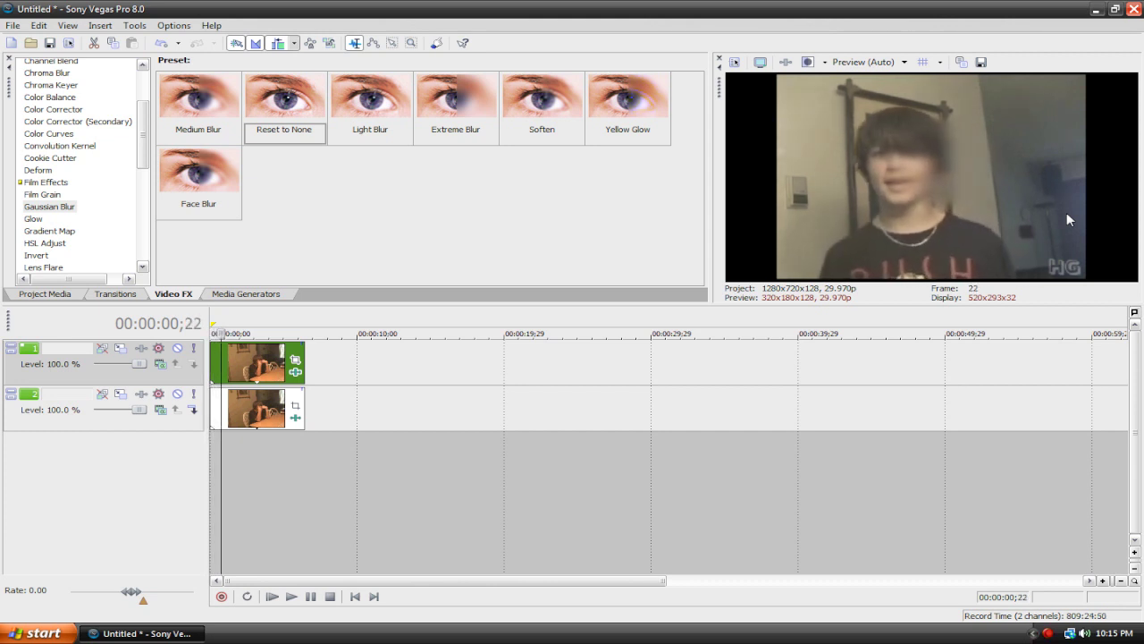
Add a Cookie Cutter keyframe at 00:00:00;19 on track 1's clip by moving the circle's center back over the face
left_click(294, 372)
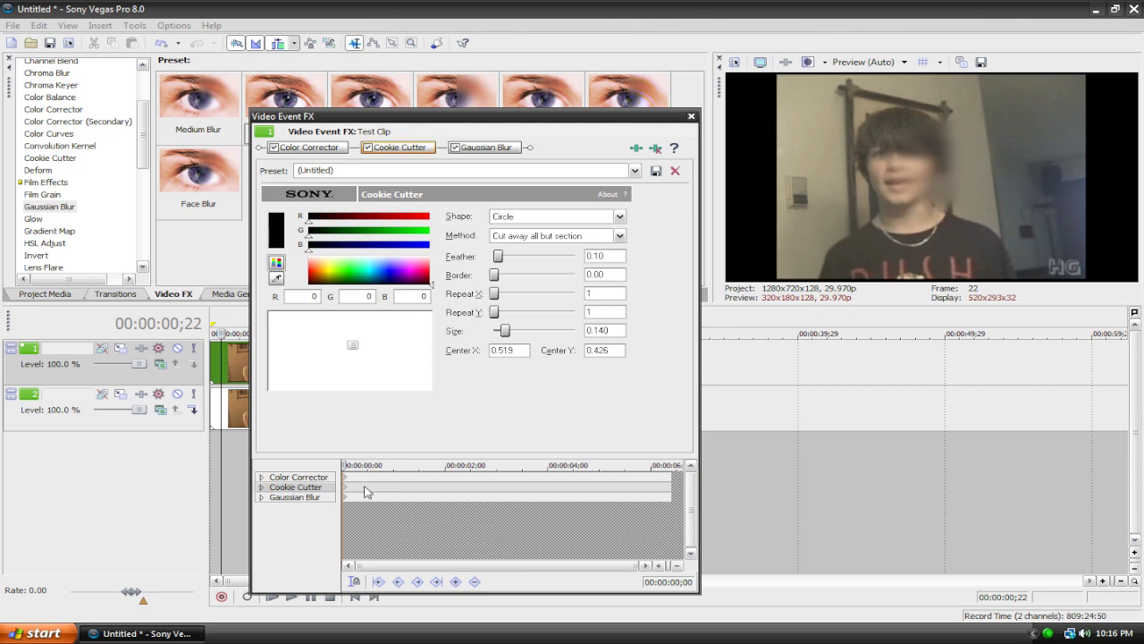
left_click(365, 491)
mouse_move(363, 465)
left_mouse_down()
mouse_move(344, 465)
mouse_move(376, 465)
left_mouse_up()
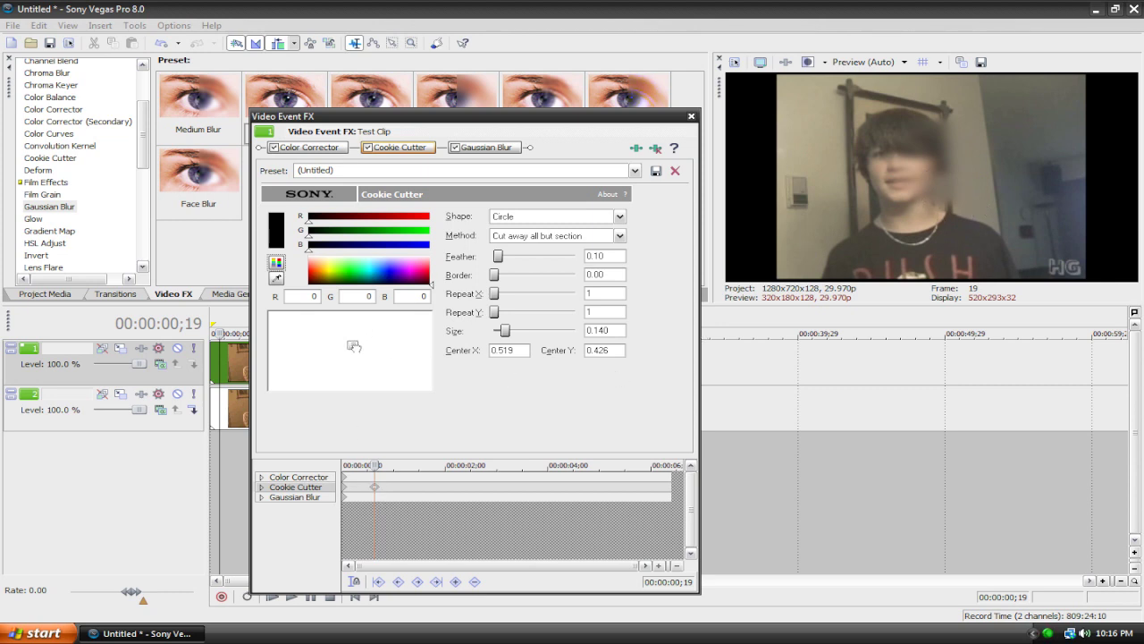
left_click_drag(354, 346, 334, 344)
left_click(691, 116)
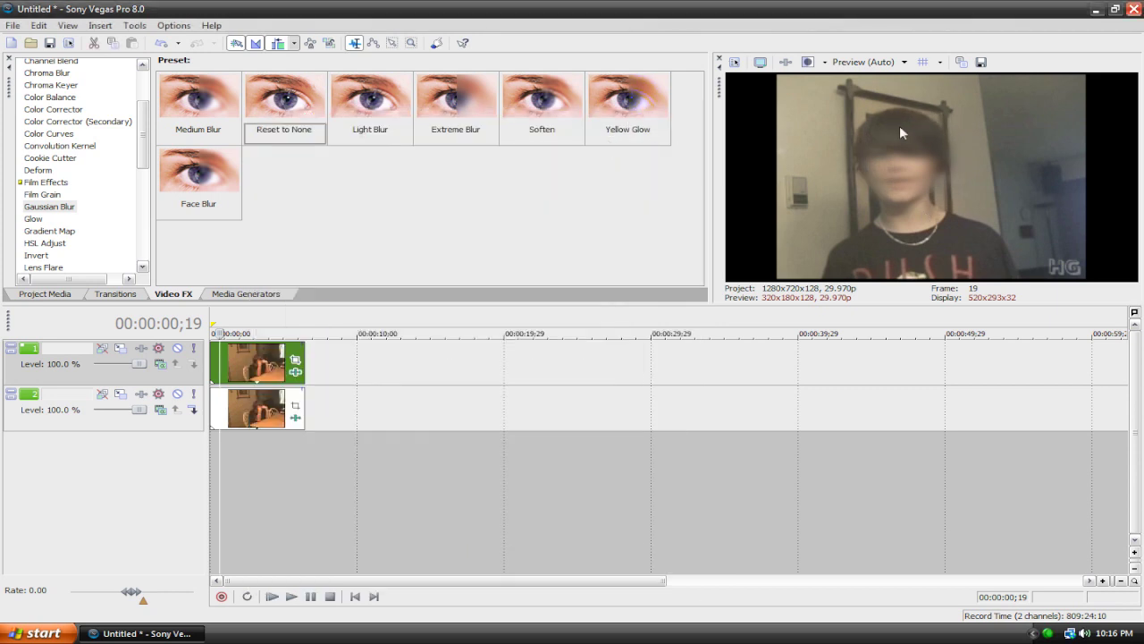
Play the clip from the start to about 2 seconds to check how the blur tracks the face
left_click(273, 597)
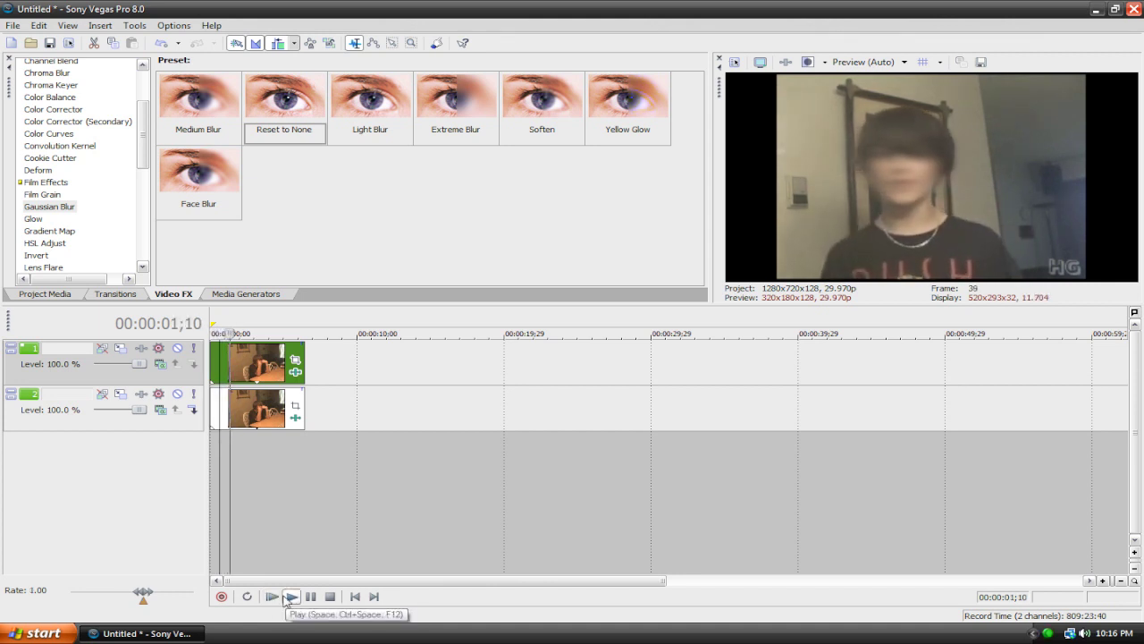
left_click(310, 597)
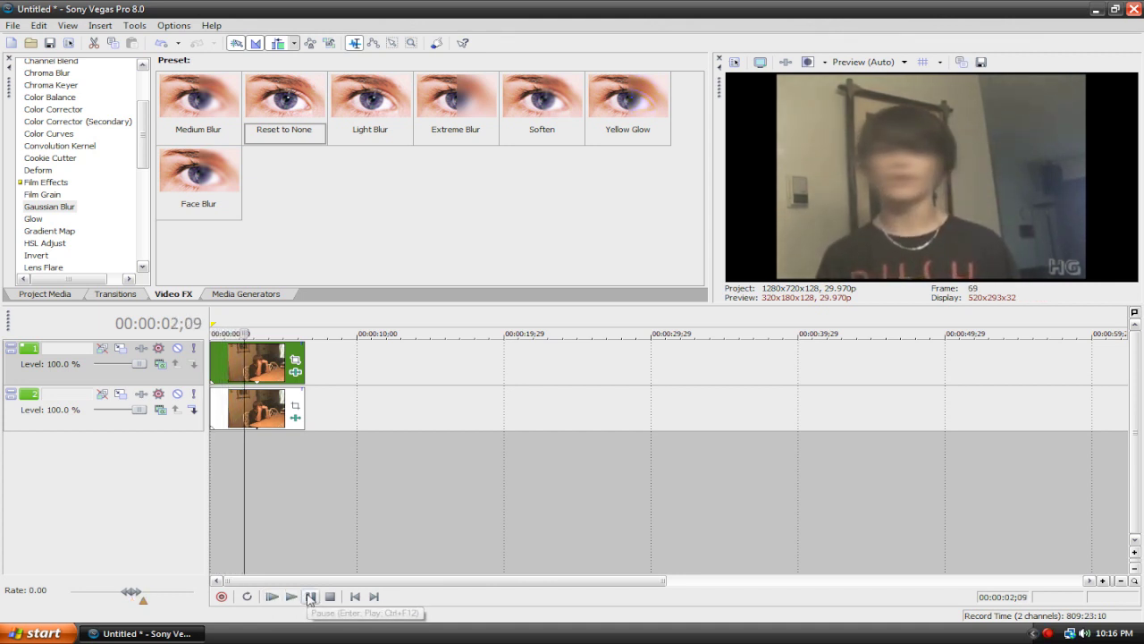
Remove the Color Corrector from track 2's clip, and the Color Corrector, Cookie Cutter and Gaussian Blur from track 1's clip
left_click(296, 418)
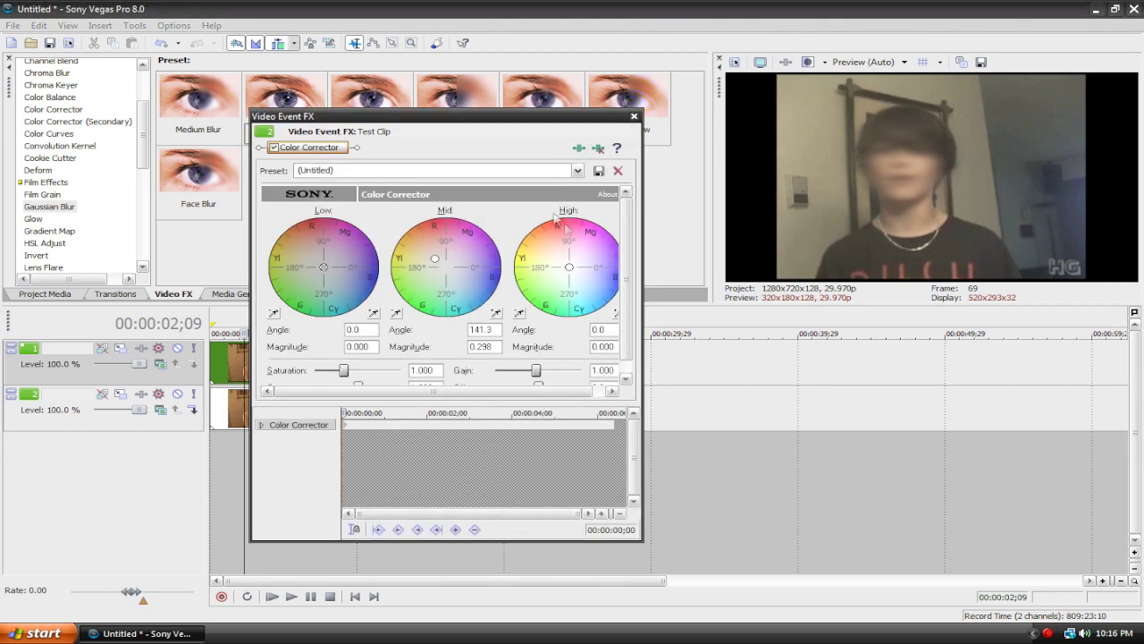
left_click(604, 144)
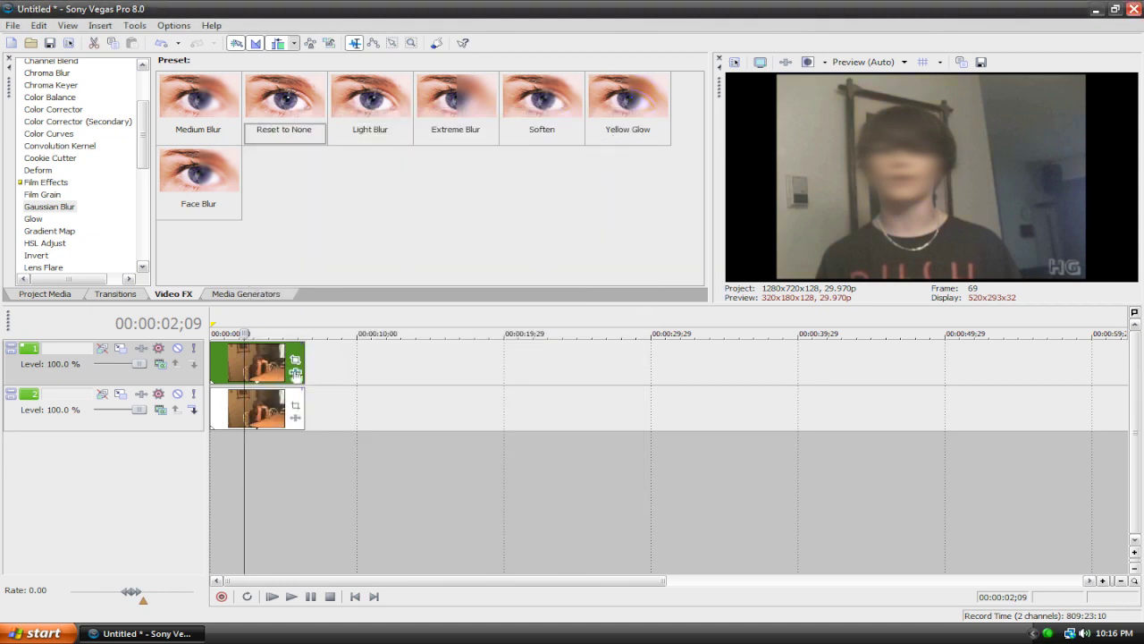
left_click(295, 372)
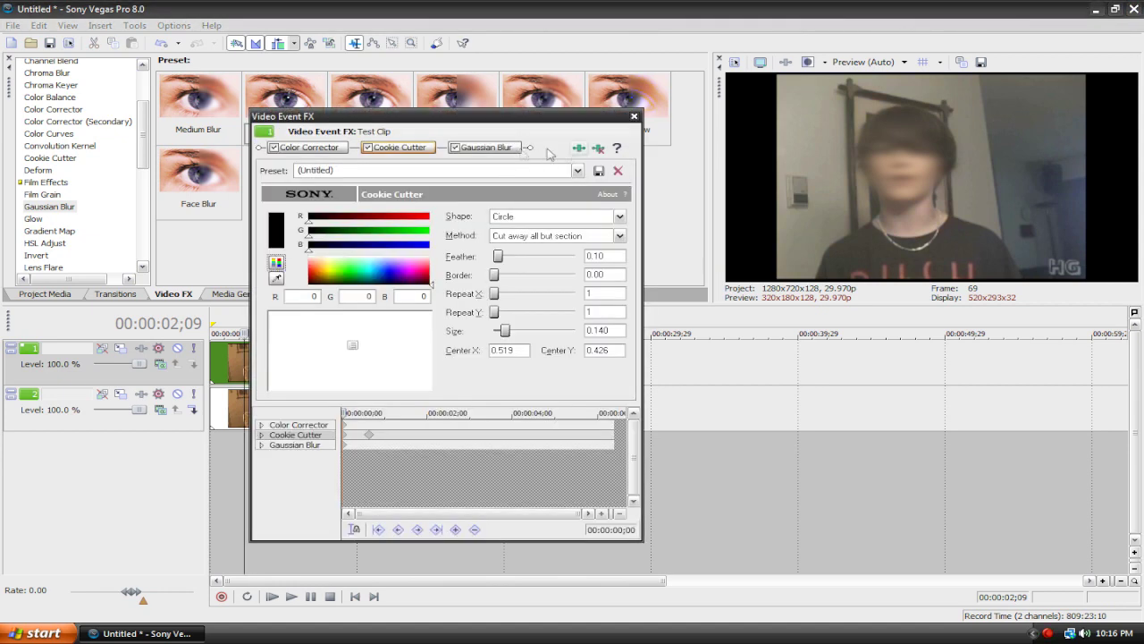
left_click(599, 147)
left_click(599, 147)
left_click(599, 148)
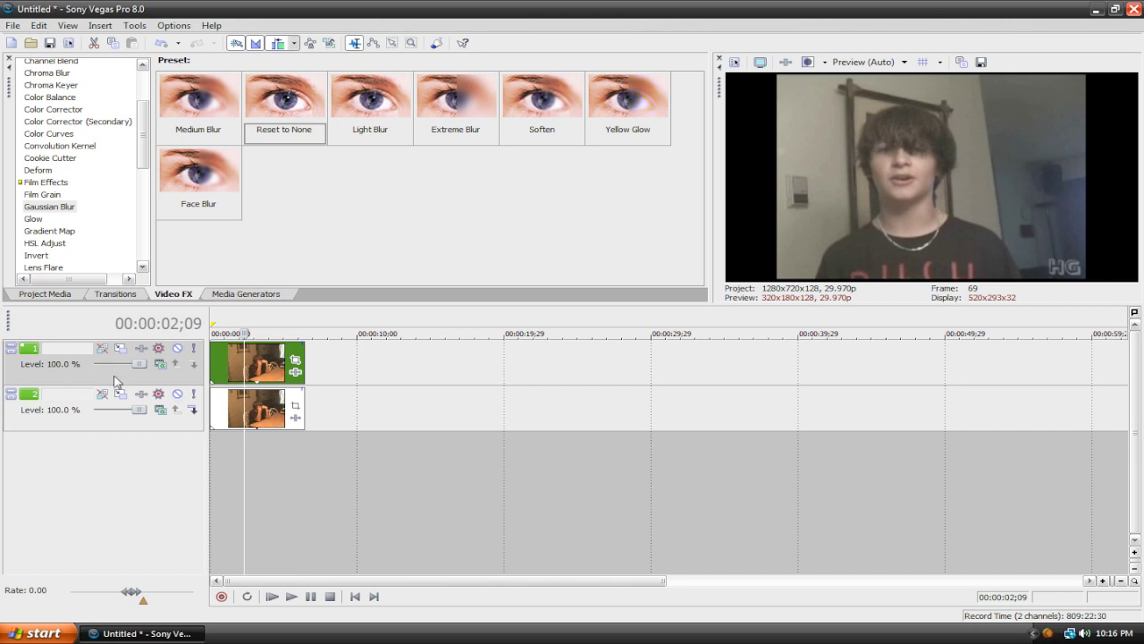
Delete the duplicate clip track and return the playhead to the start of the timeline
key("Delete")
left_click(272, 362)
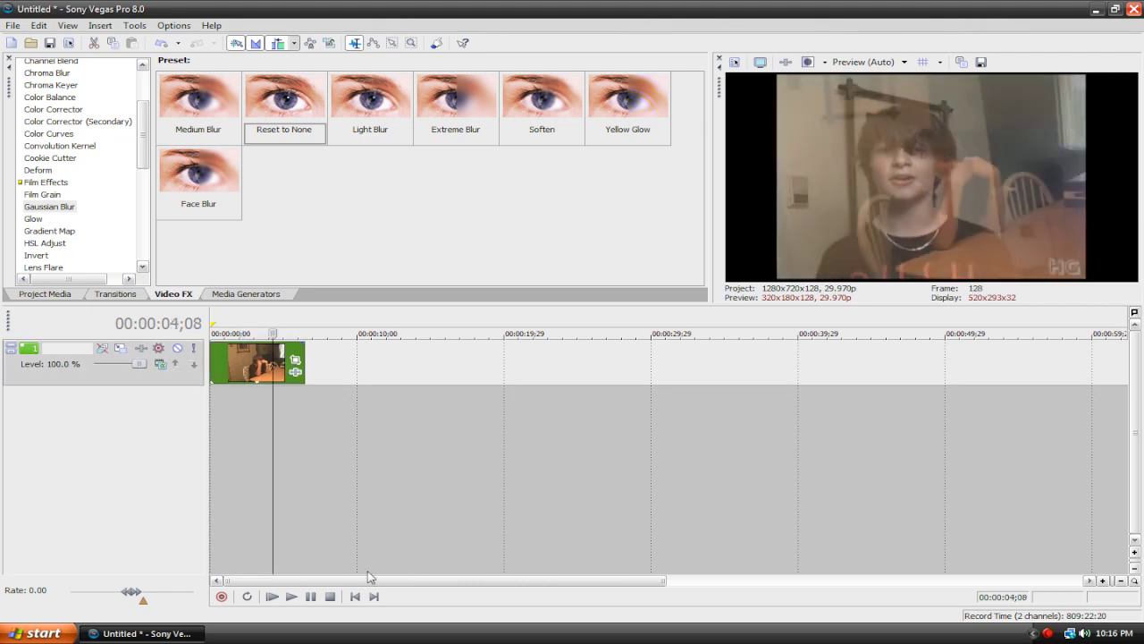
left_click(355, 597)
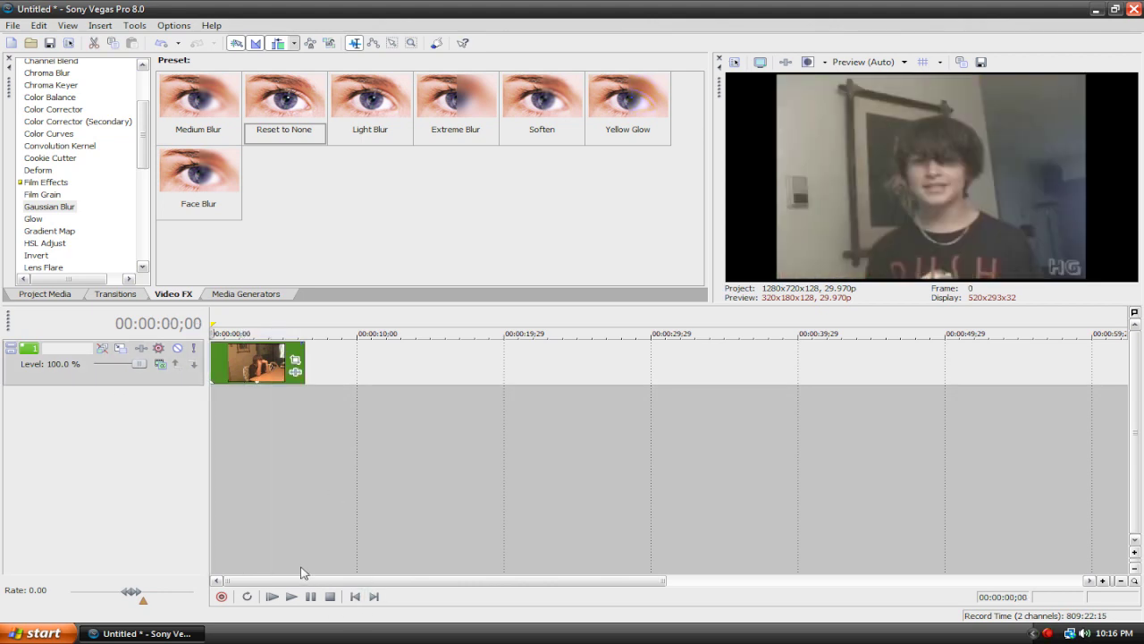
Import Eye Censor.jpg into the project and place it on a new track above the clip at the timeline start
left_click(19, 26)
mouse_move(54, 149)
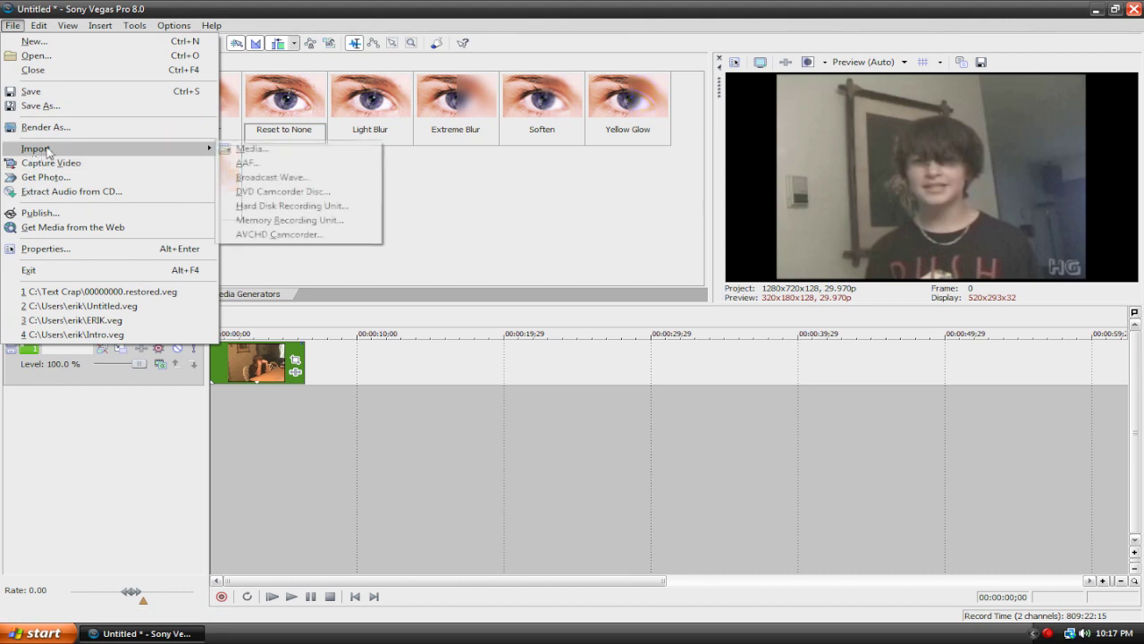
left_click(240, 148)
double_click(572, 179)
double_click(640, 162)
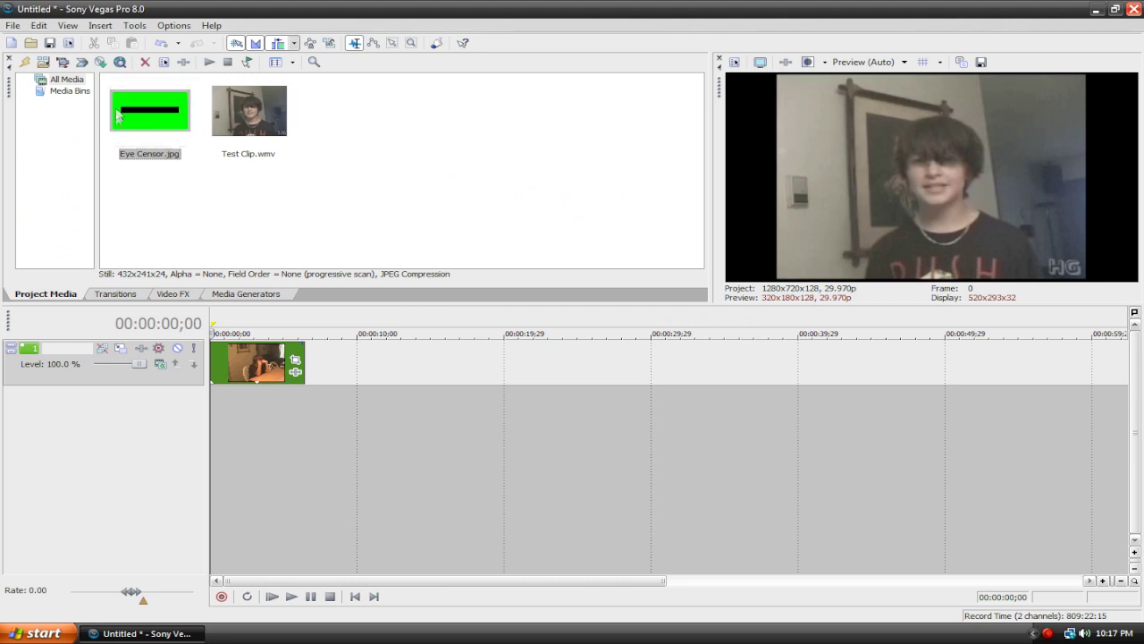
left_click_drag(230, 238, 222, 327)
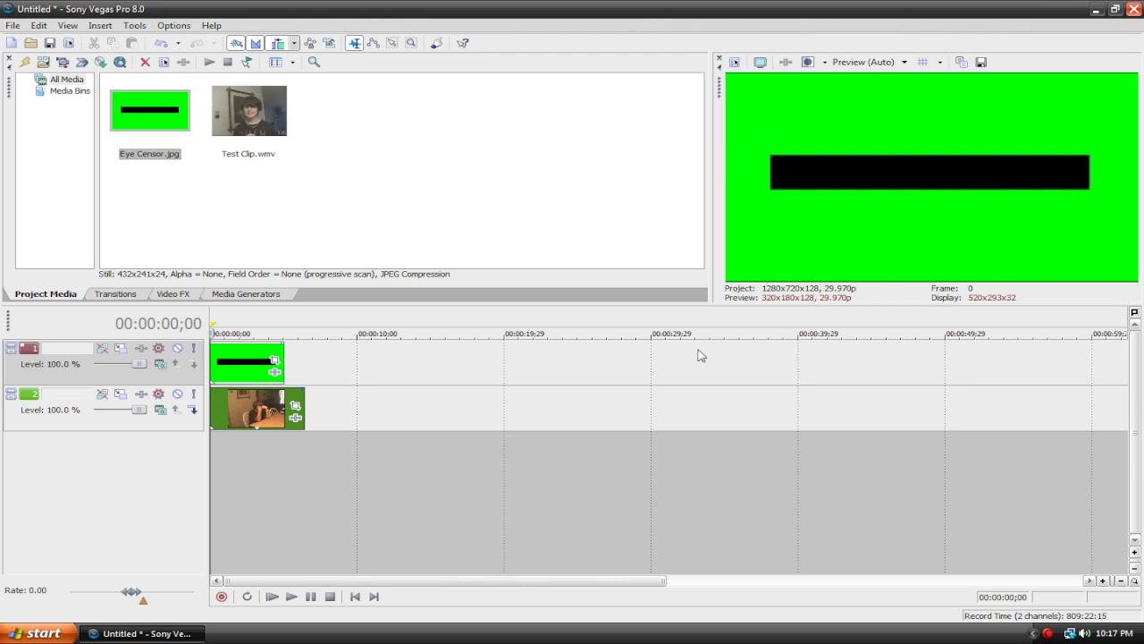
Apply the Chroma Keyer's Pure Green Screen preset to the Eye Censor image and set its blur amount to 0.109
left_click(176, 298)
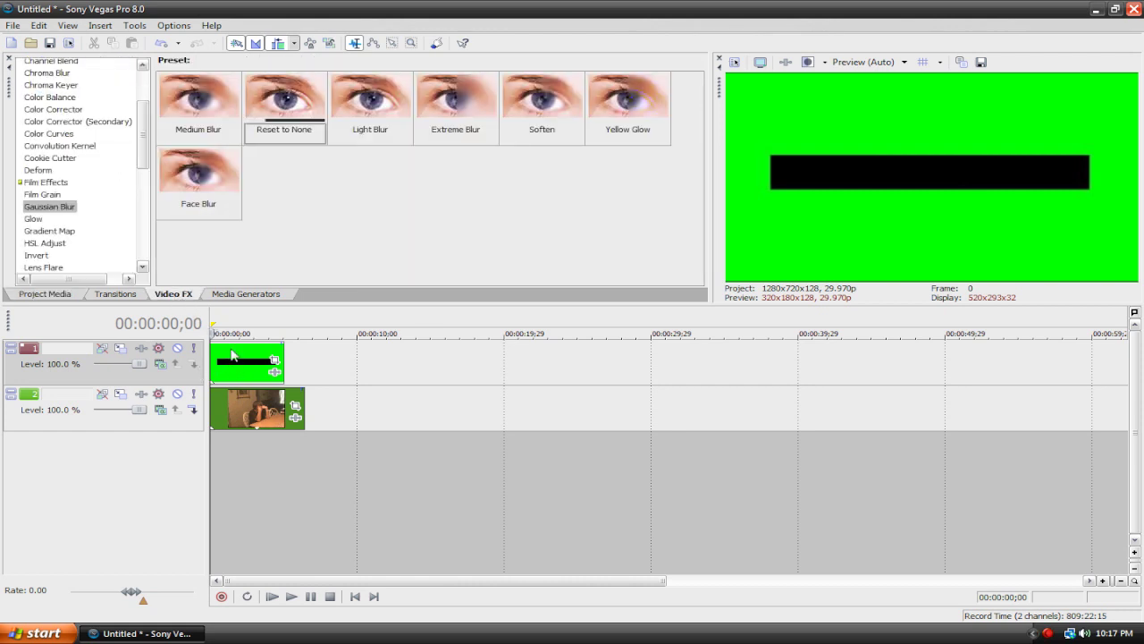
left_click(232, 367)
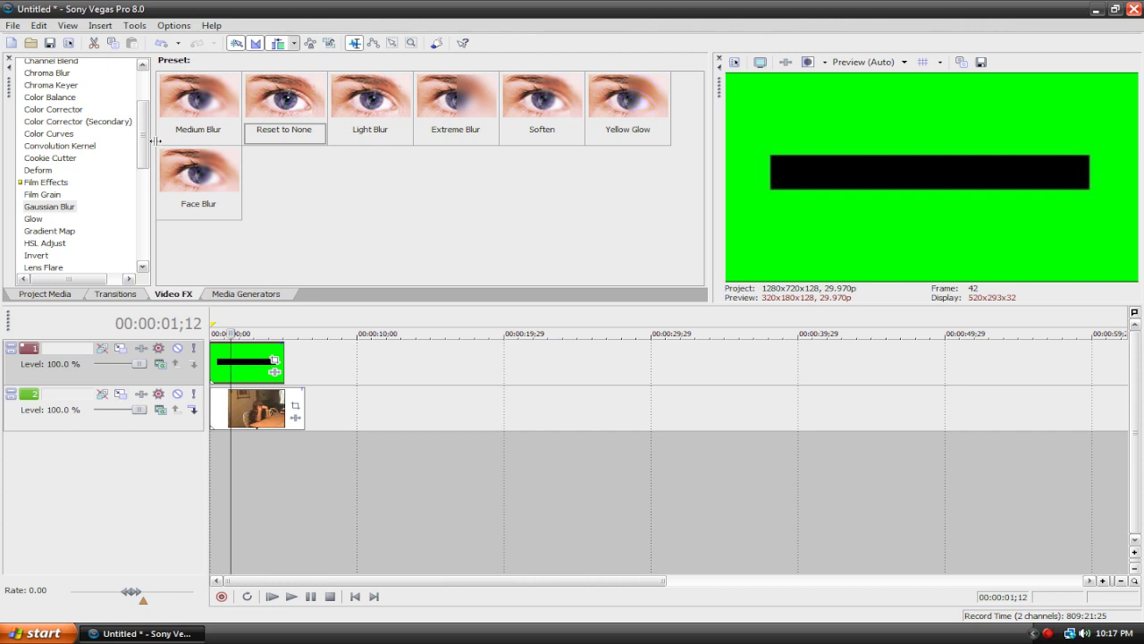
scroll(143, 151, "up", 1)
left_click(59, 114)
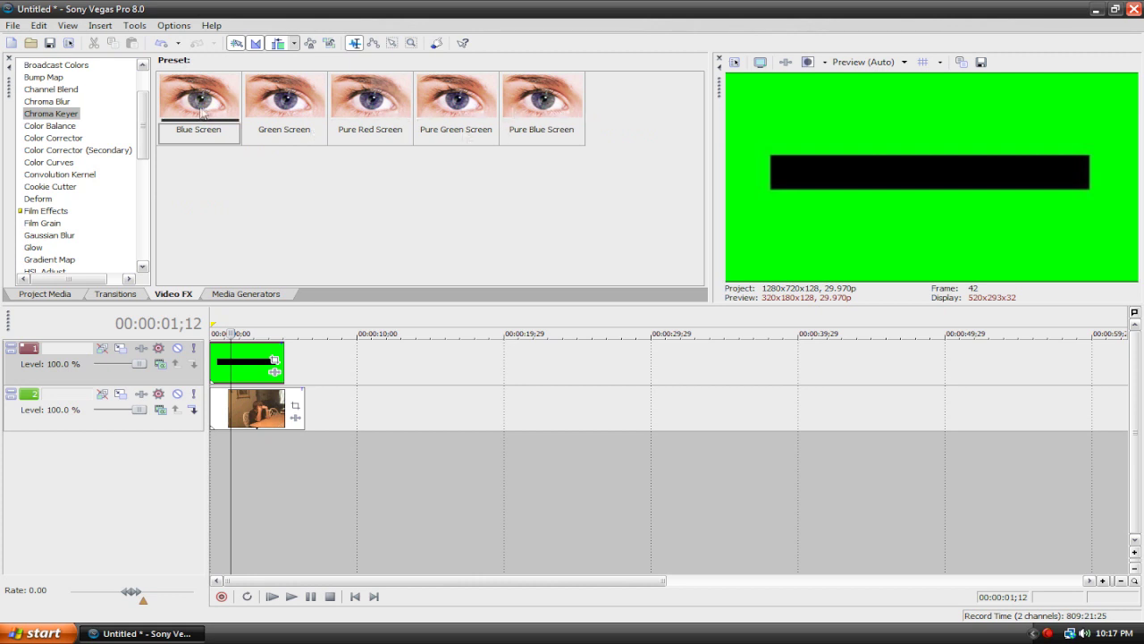
left_click_drag(475, 108, 238, 370)
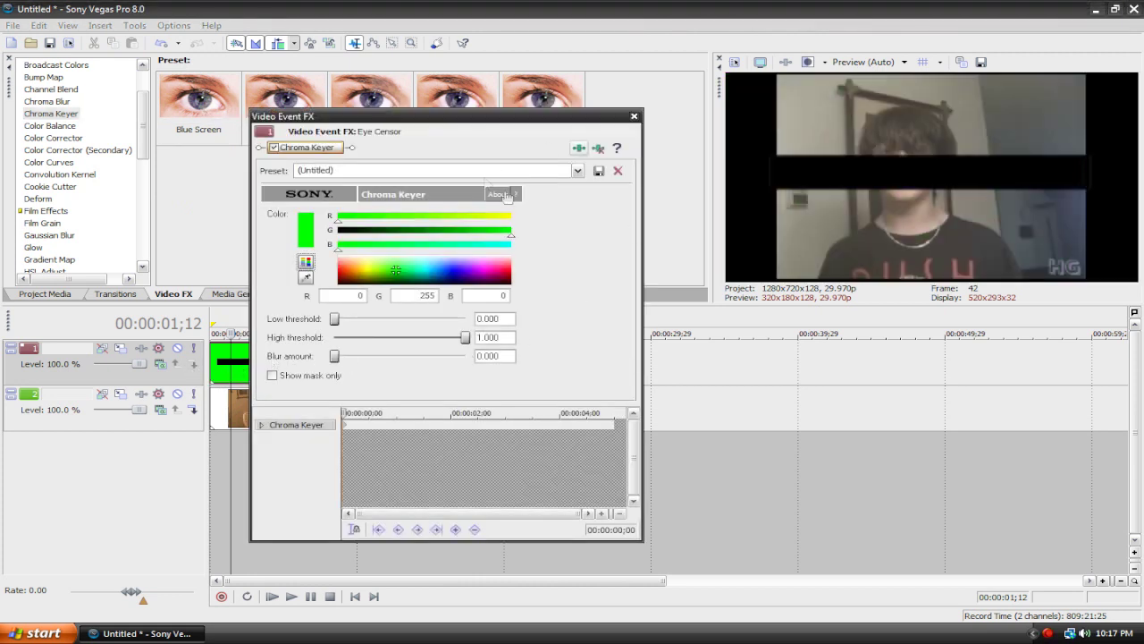
mouse_move(333, 358)
left_mouse_down()
mouse_move(357, 358)
mouse_move(316, 360)
mouse_move(347, 361)
left_mouse_up()
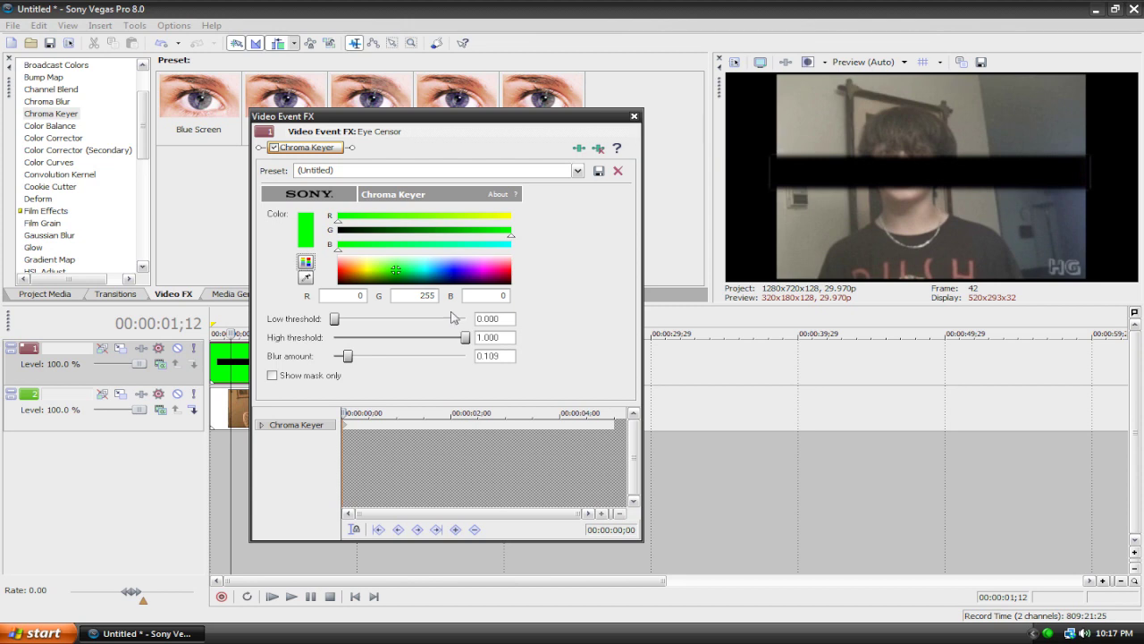
left_click(634, 116)
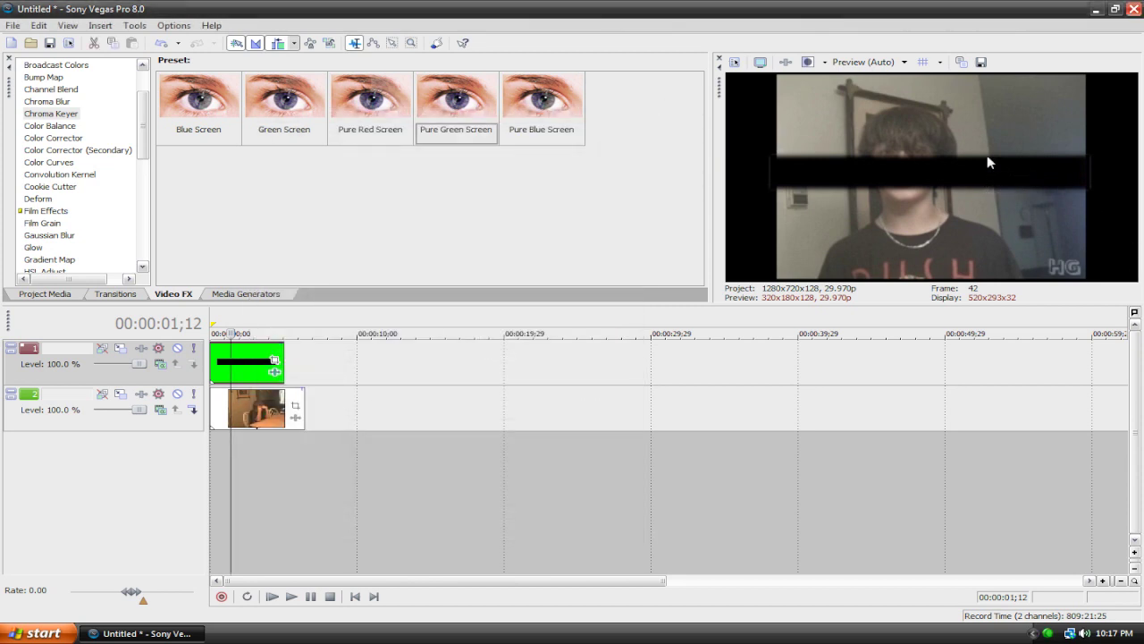
Pan and crop the Eye Censor image to about 1,293 by 721, centered at about X 311, Y 192, so the bar covers the eyes
left_click(275, 361)
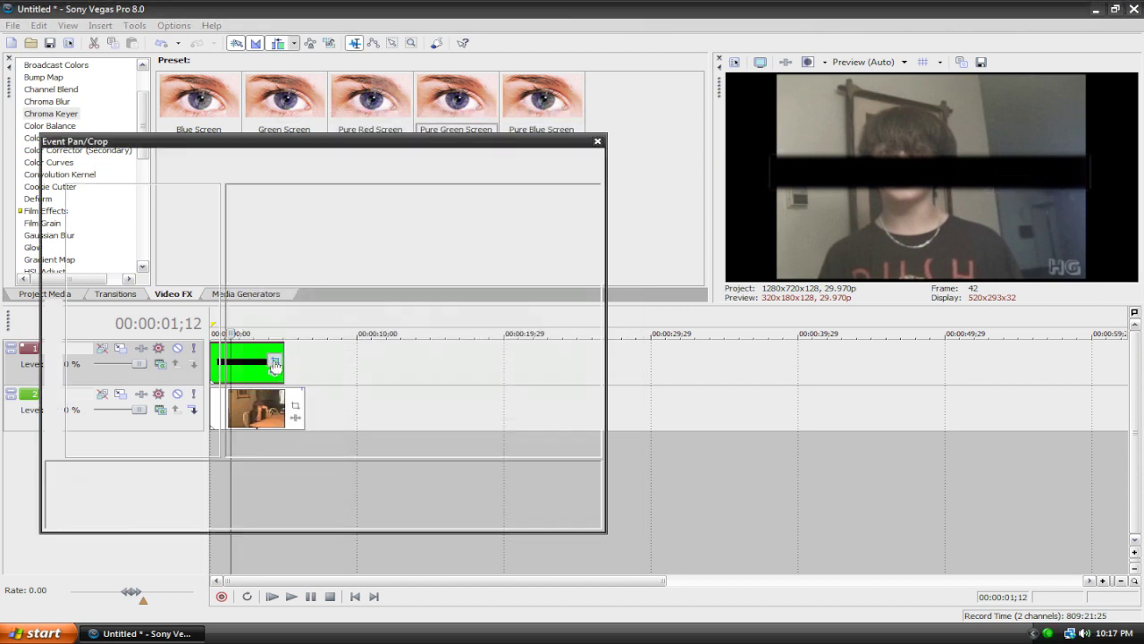
scroll(473, 319, "down", 2)
left_click_drag(535, 385, 640, 447)
scroll(476, 343, "down", 5)
scroll(476, 342, "down", 4)
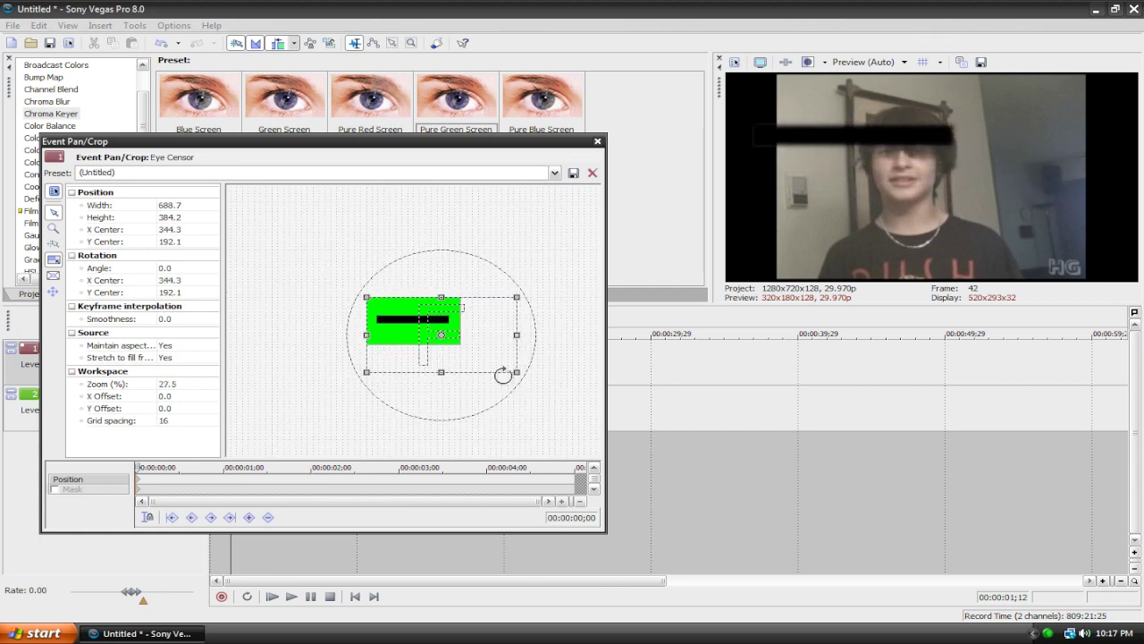
left_click_drag(477, 360, 516, 439)
scroll(501, 388, "down", 7)
left_click_drag(501, 364, 457, 338)
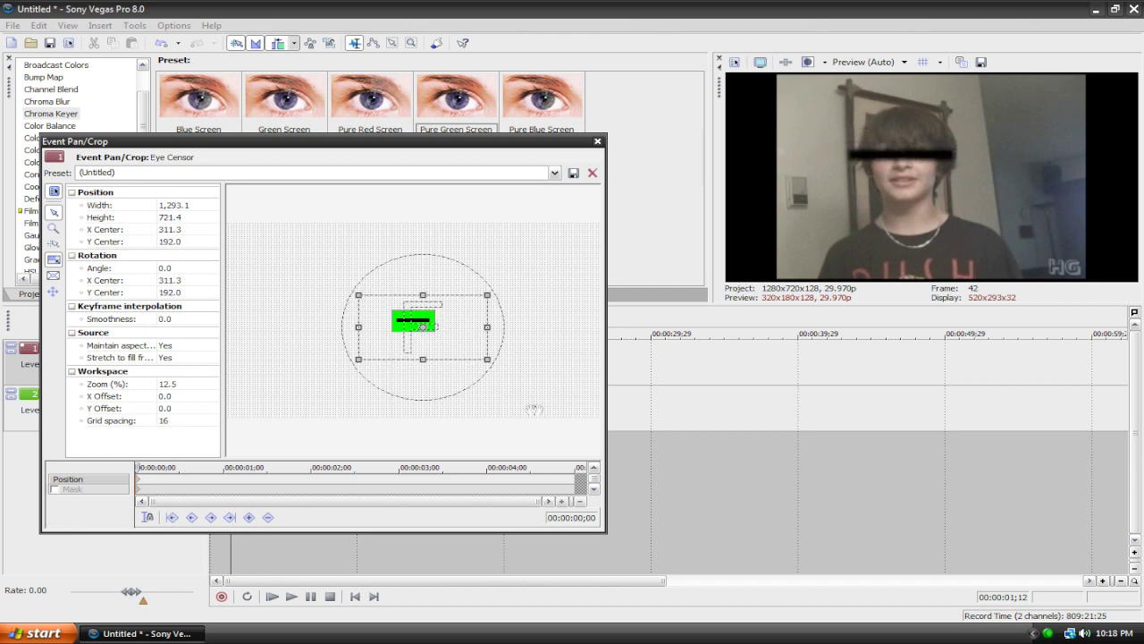
left_click(598, 142)
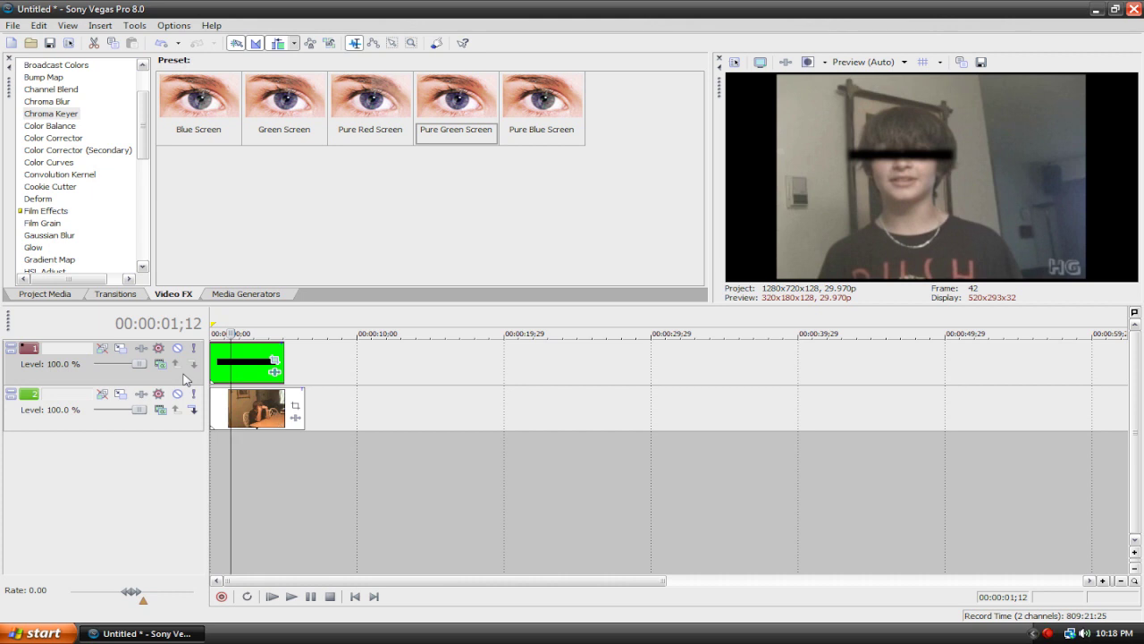
Delete the Eye Censor track and return the playhead to the start of the timeline
key("Delete")
left_click(247, 368)
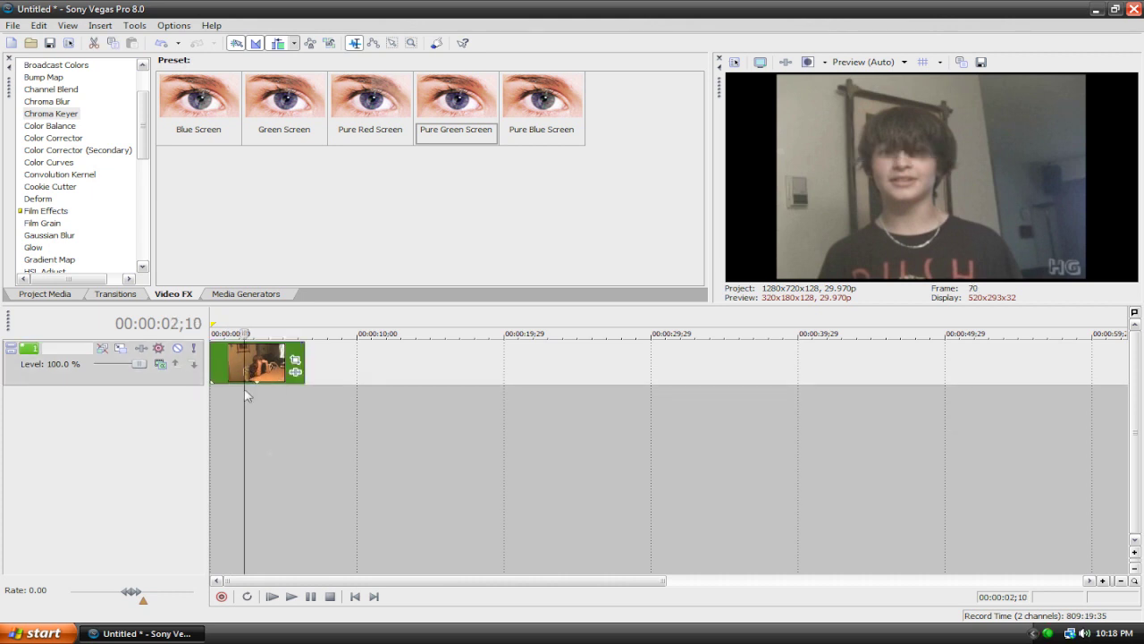
left_click(355, 596)
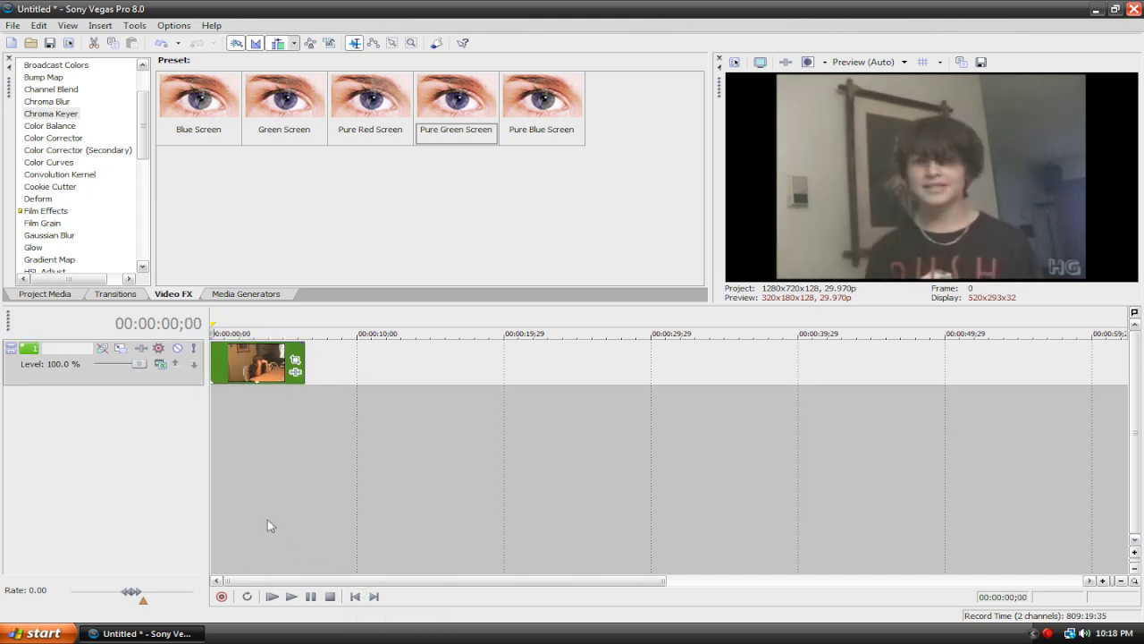
Duplicate the clip's video track and select the copy of the clip on the upper track
right_click(169, 385)
left_click(191, 424)
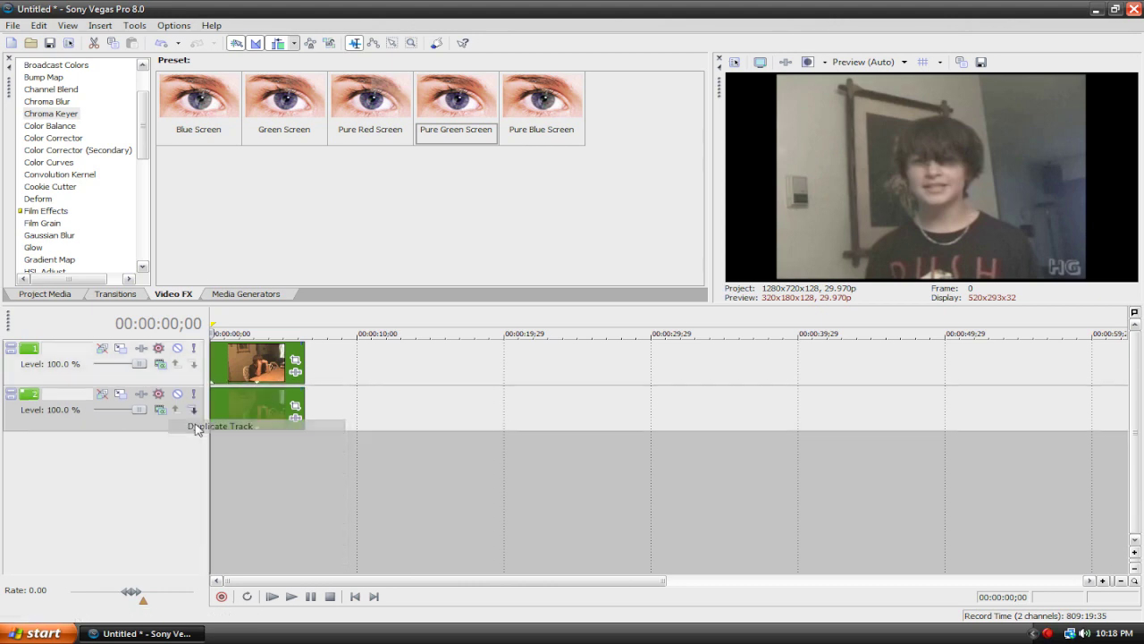
left_click(230, 356)
In the upper clip's Pan/Crop settings, enable the mask and draw a closed anchor-point path around the person's head and face
left_click(296, 362)
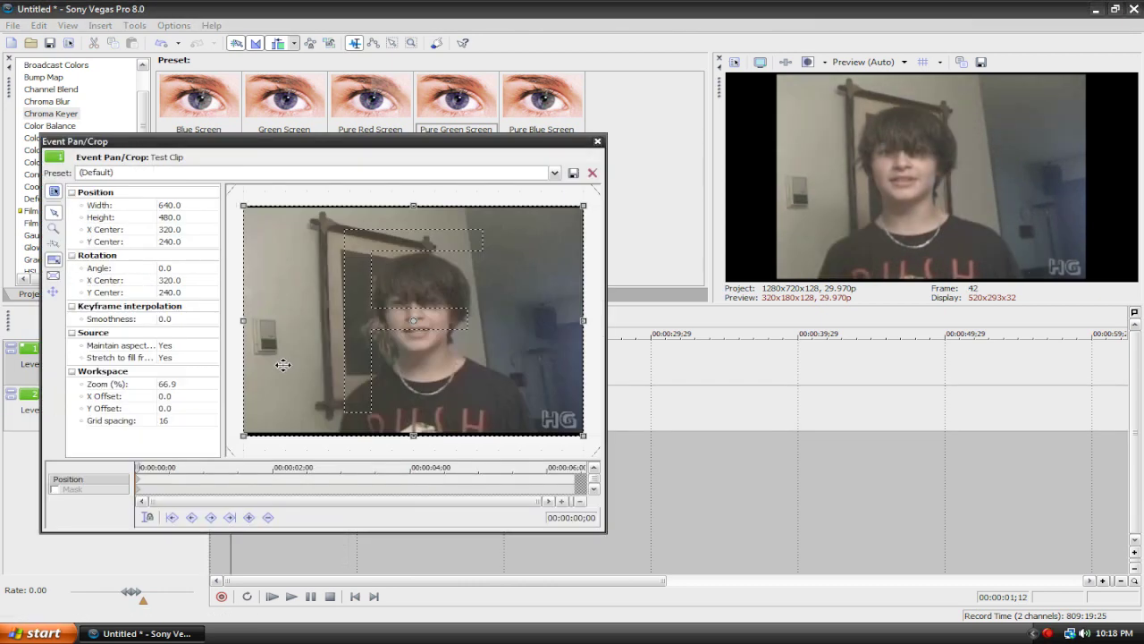
left_click(387, 343)
left_click(410, 355)
left_click(429, 354)
left_click(454, 335)
left_click(471, 307)
left_click(480, 272)
left_click(453, 253)
left_click(408, 248)
left_click(372, 259)
left_click(366, 284)
left_click(366, 313)
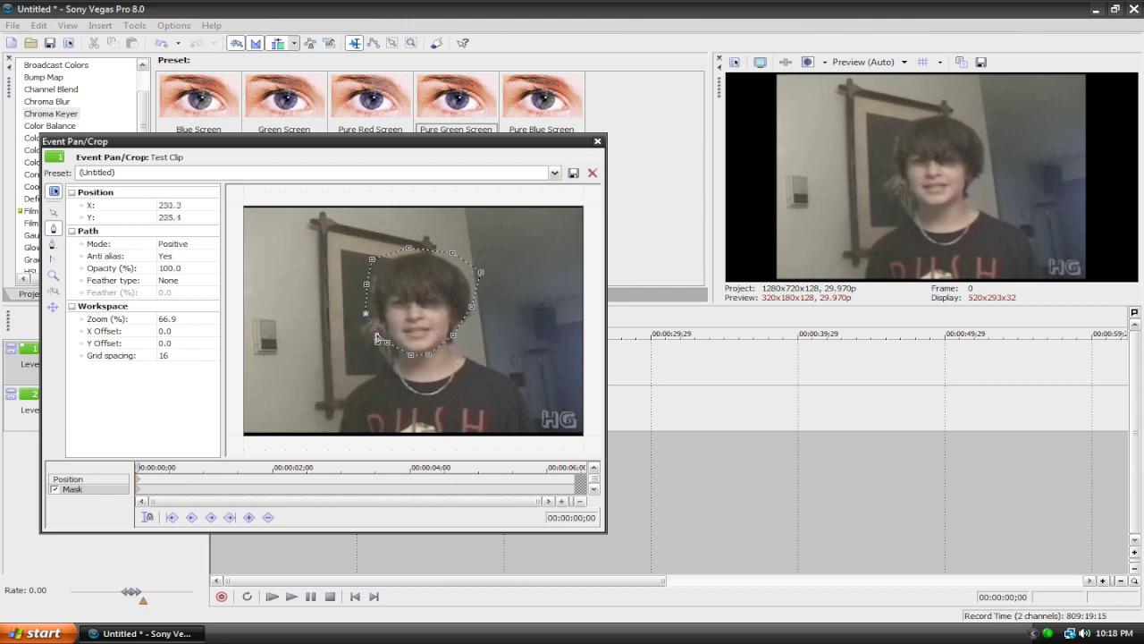
left_click(379, 341)
Set the face mask's feather type to Both with a feather amount of 5.7%, and close the Pan/Crop settings
left_click(183, 280)
left_click(169, 300)
left_click(193, 280)
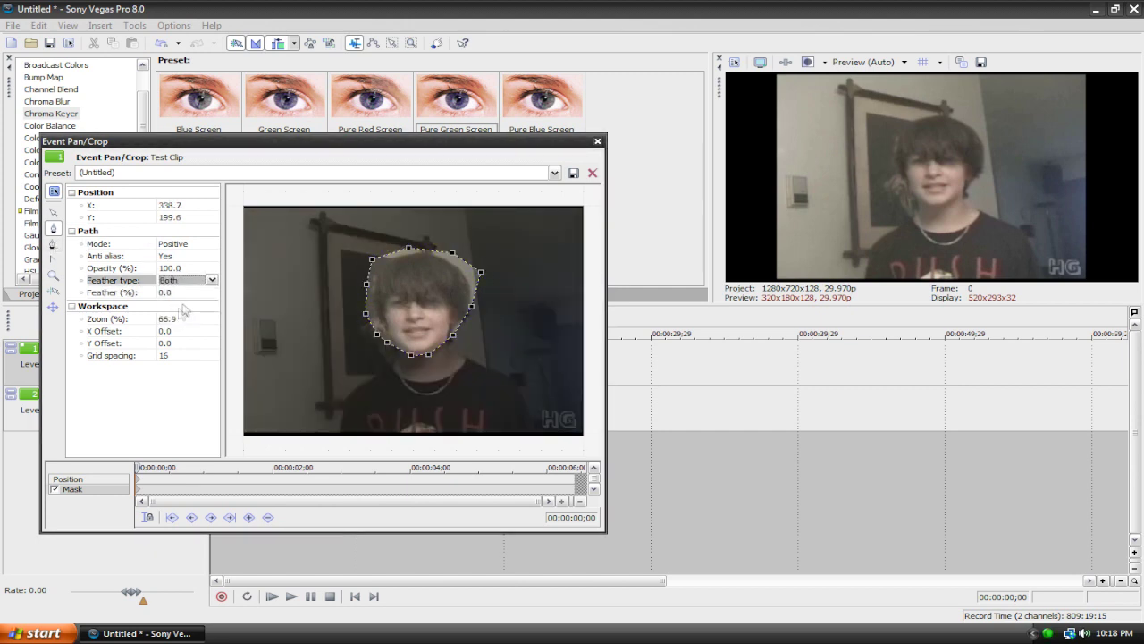
left_click(184, 311)
left_click(204, 294)
left_click_drag(164, 304, 171, 307)
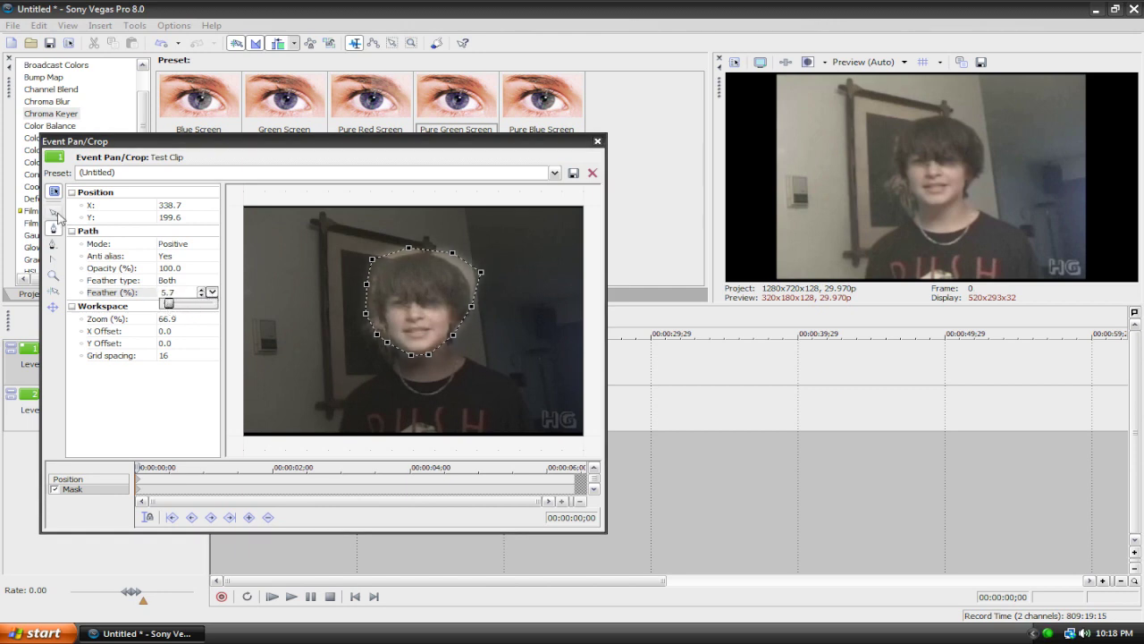
left_click_drag(399, 308, 399, 314)
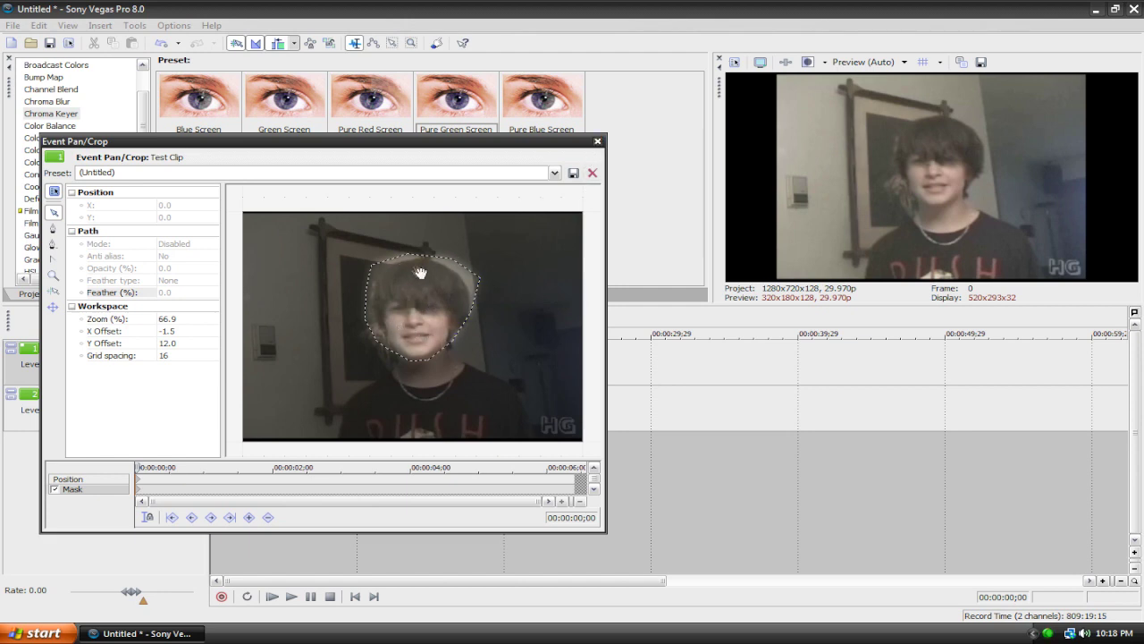
left_click(599, 143)
Try the Pixelate effect's Large preset on the masked upper clip, and remove the effect from it
scroll(145, 167, "down", 3)
left_click_drag(146, 167, 136, 211)
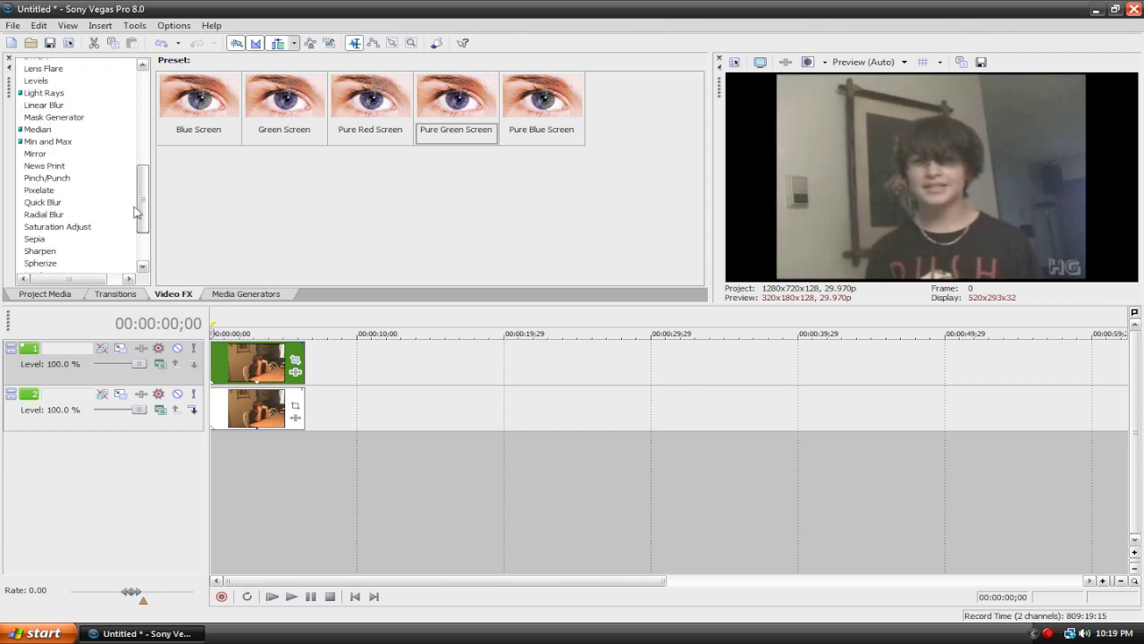
left_click(45, 191)
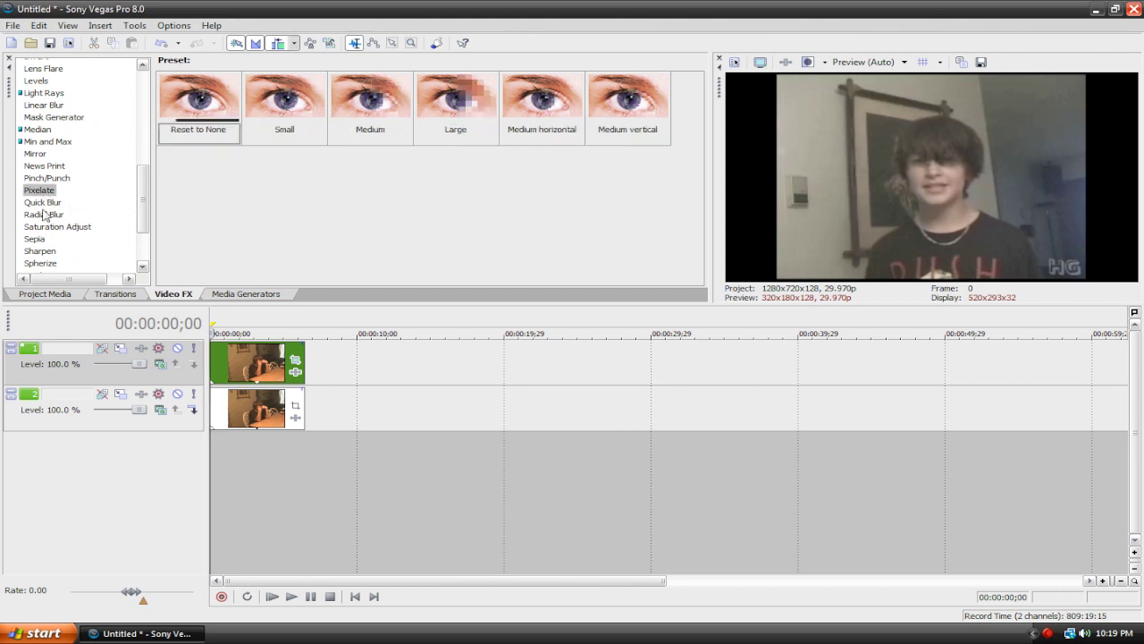
left_click_drag(456, 100, 268, 363)
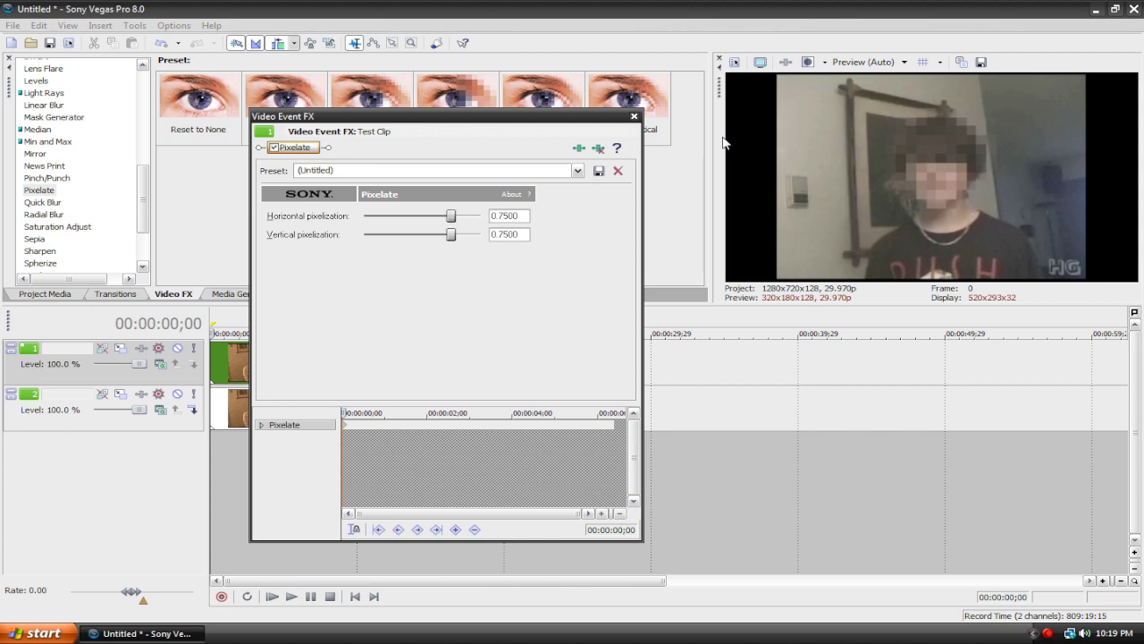
left_click(598, 148)
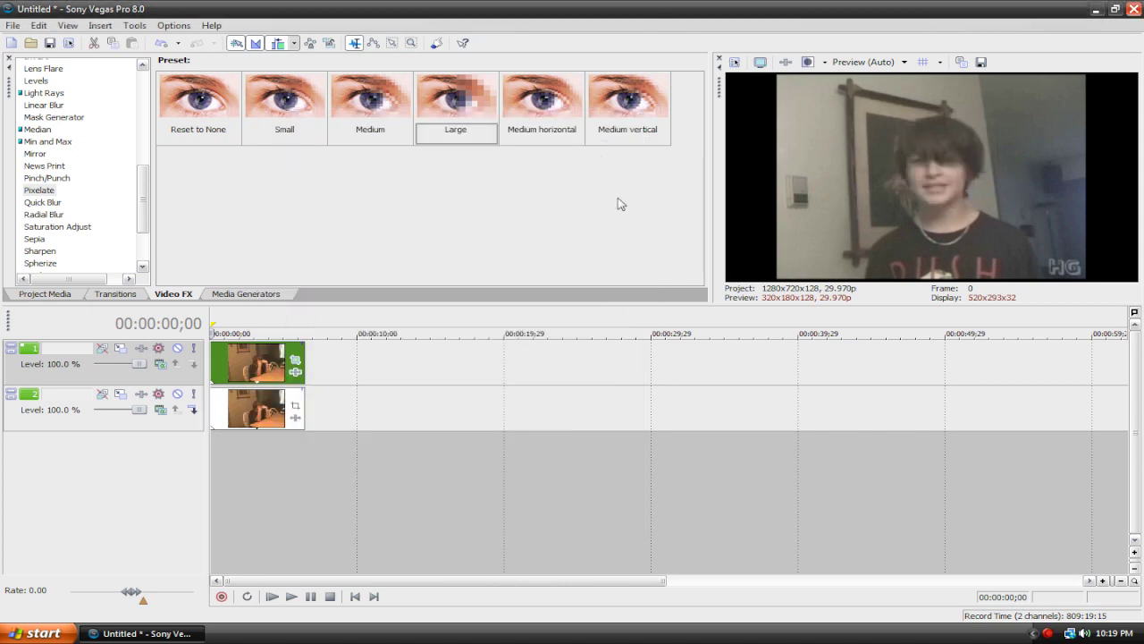